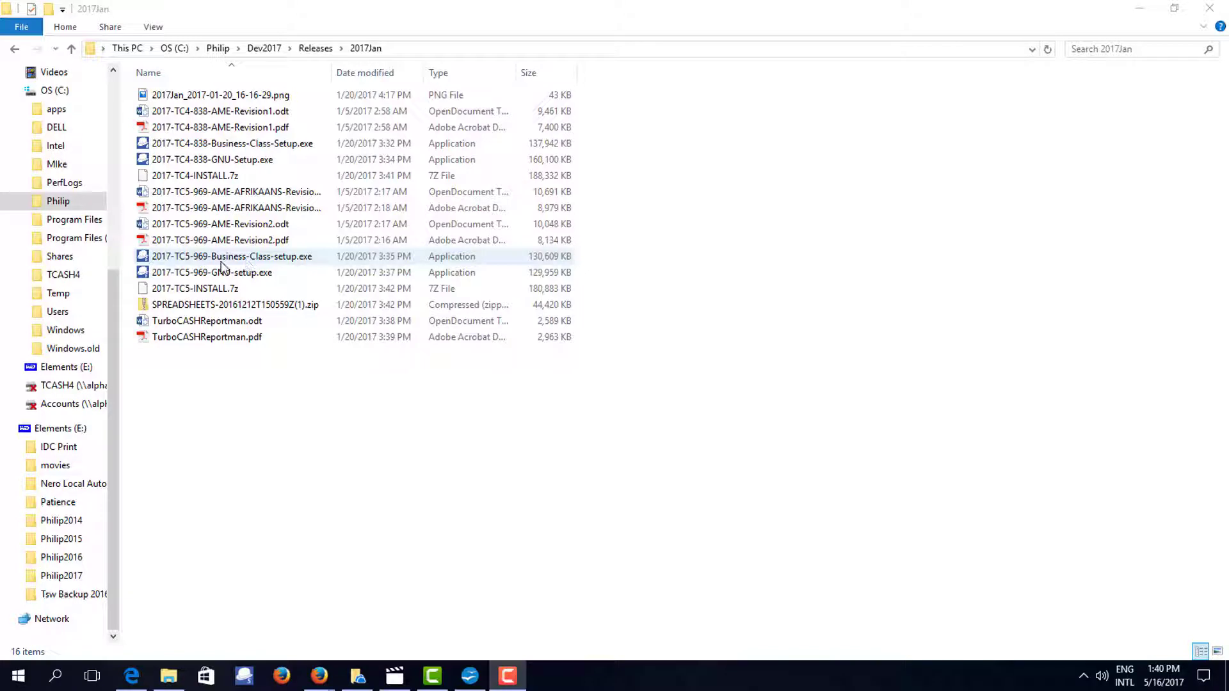
Launch 2017-TC5-969-Business-Class-setup.exe with English (United Kingdom) as the country and language
click(210, 263)
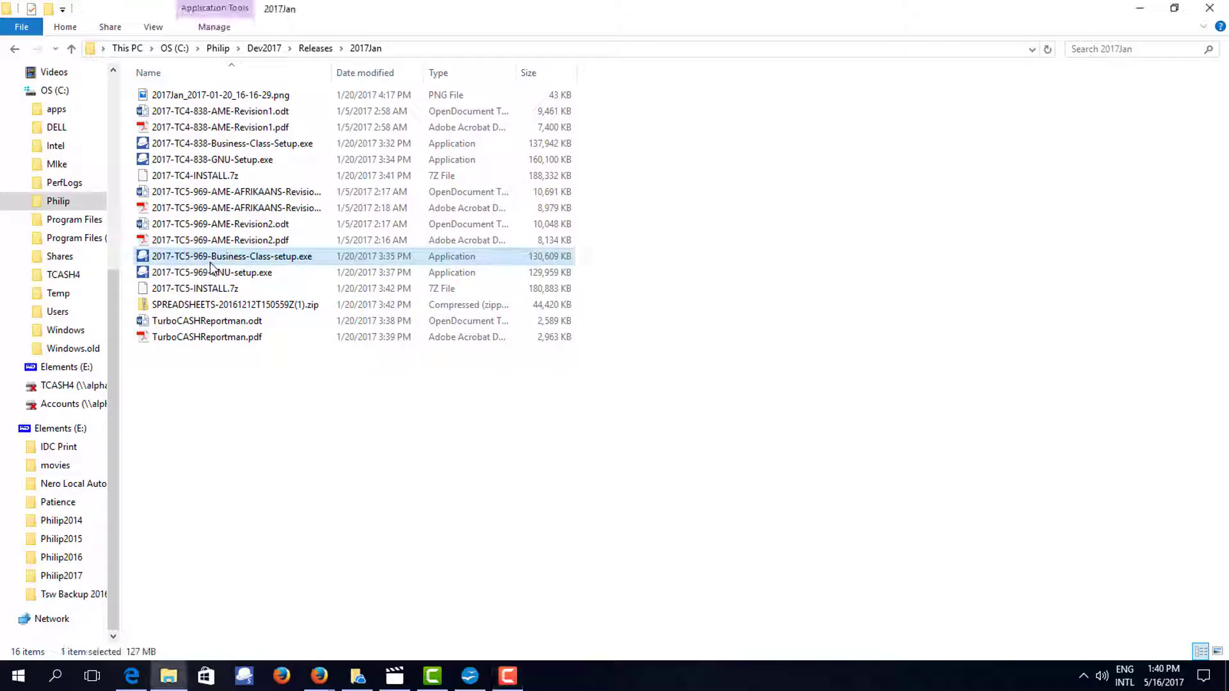
double_click(212, 262)
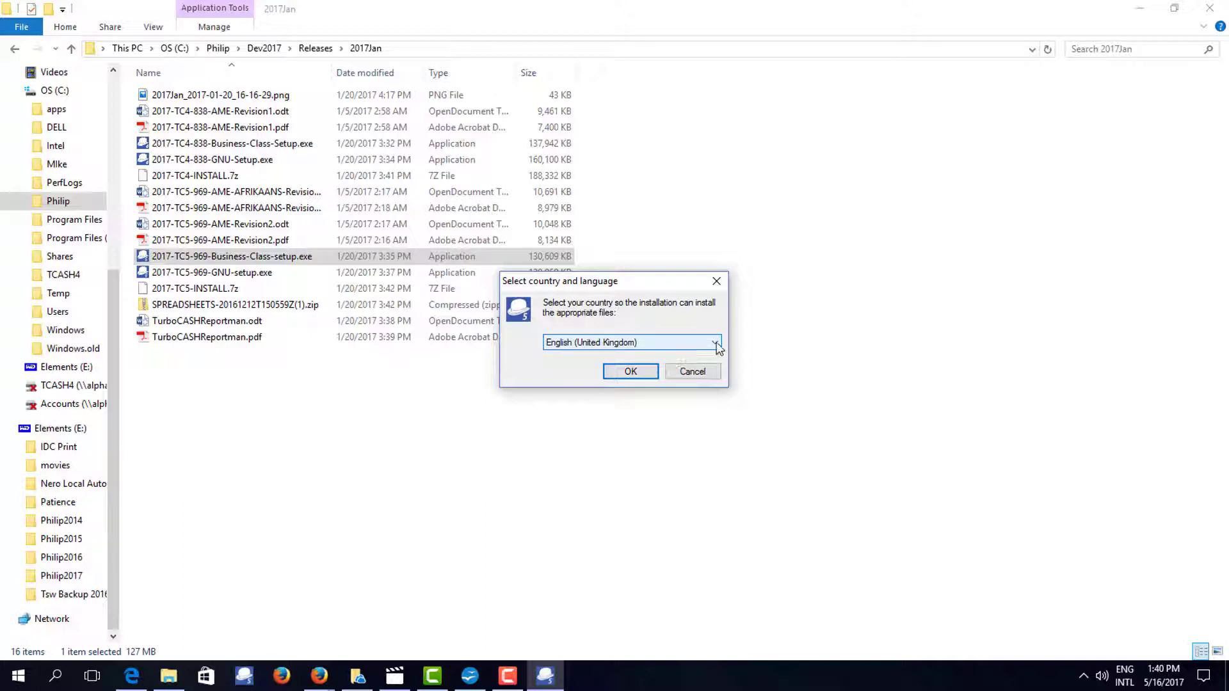
click(715, 343)
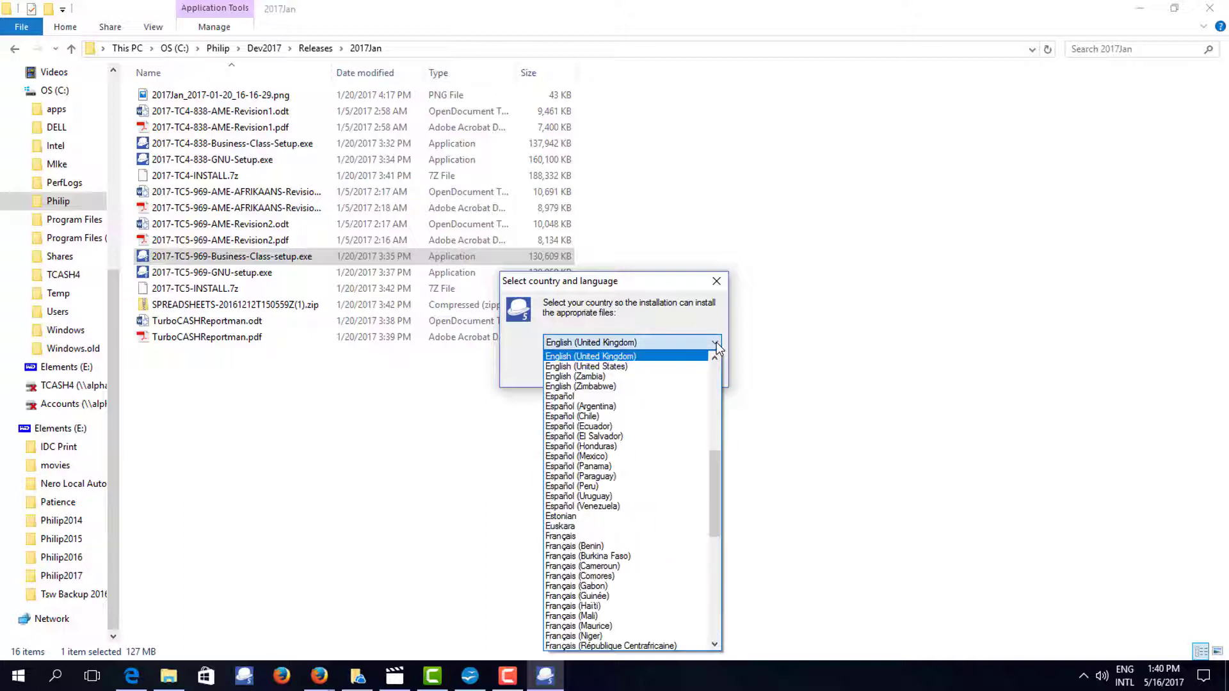
click(653, 360)
Accept the licence and install TurboCASH5 to C:\TCASH5 with full components and default Start Menu folder
click(628, 375)
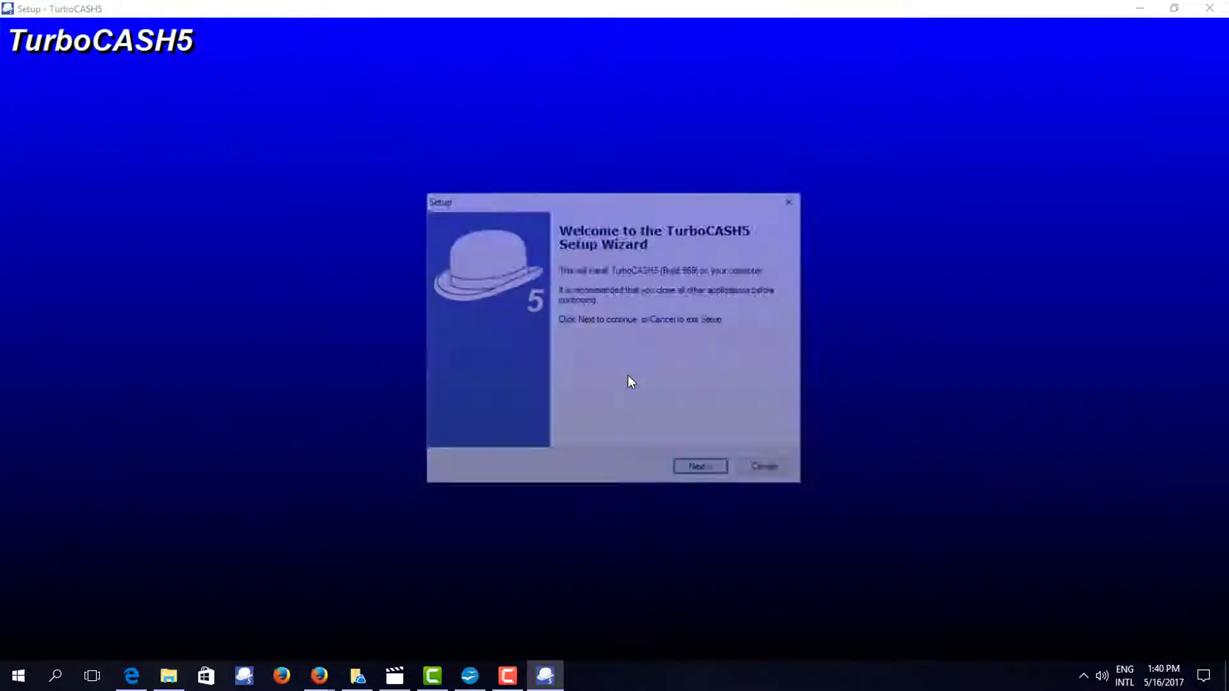
click(711, 474)
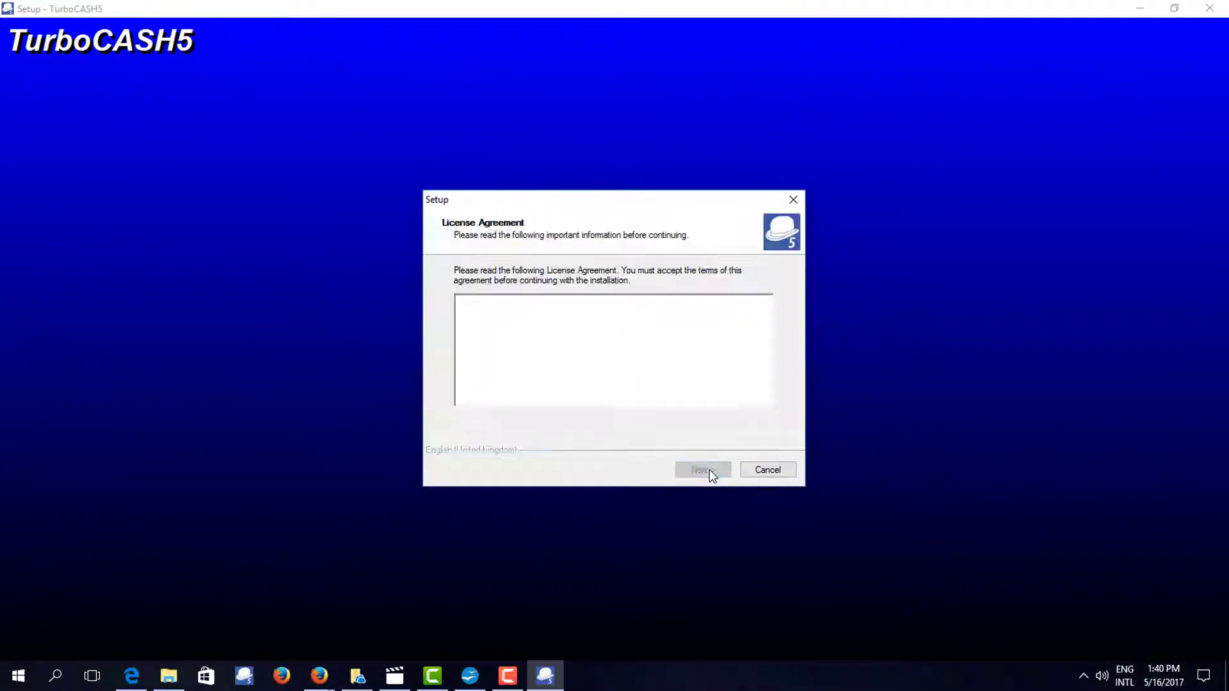
click(518, 425)
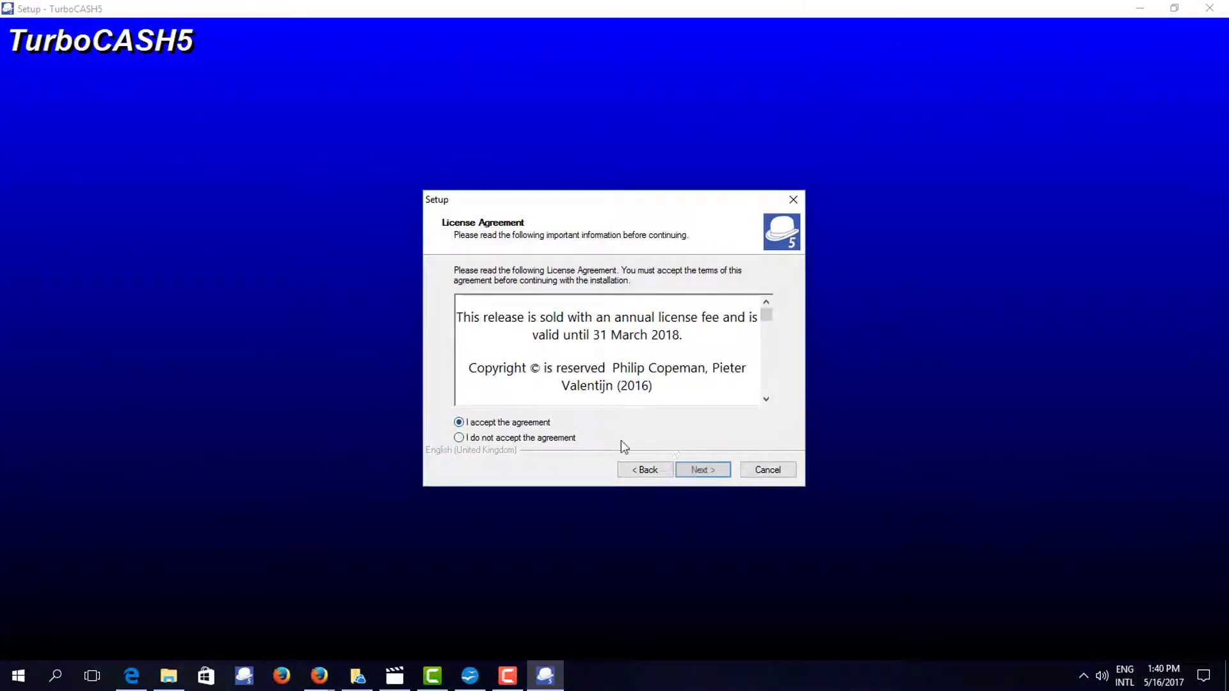
click(698, 470)
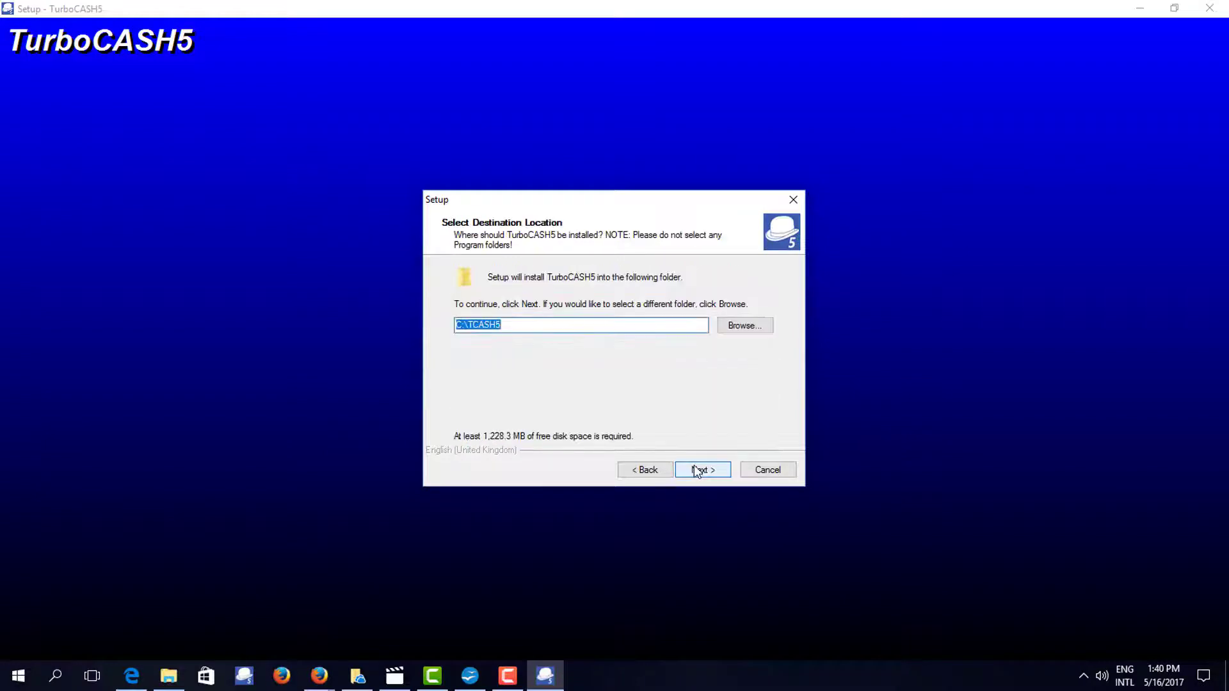
click(697, 472)
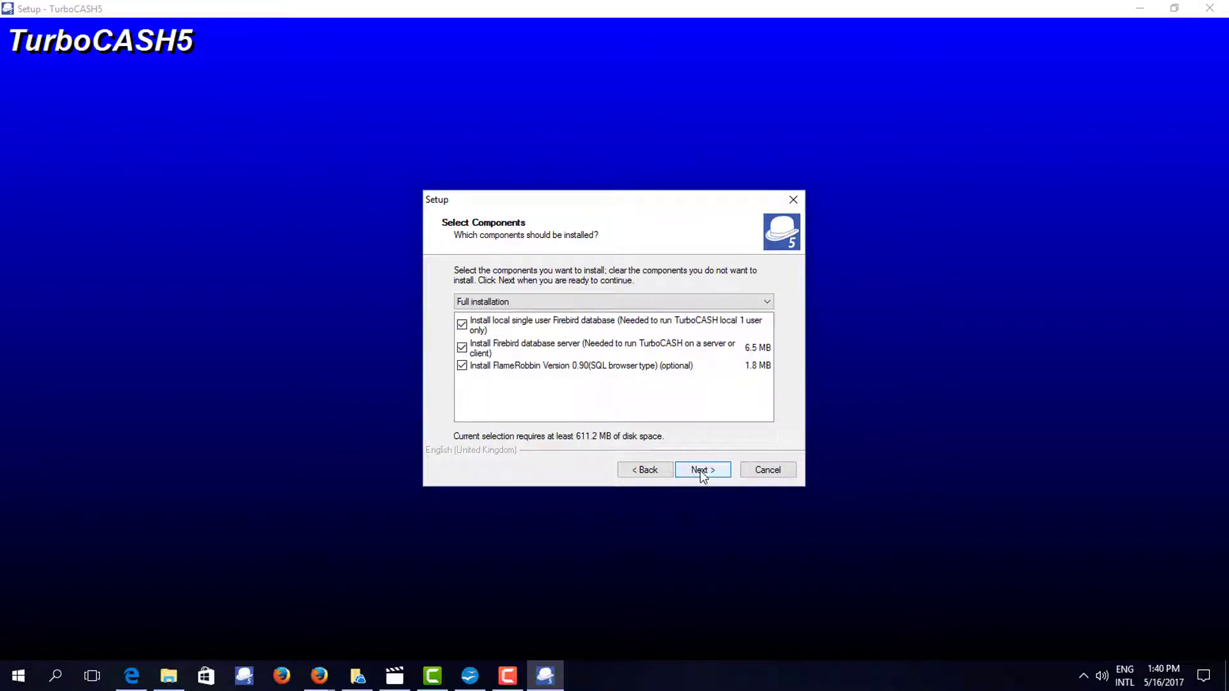
click(700, 470)
click(699, 469)
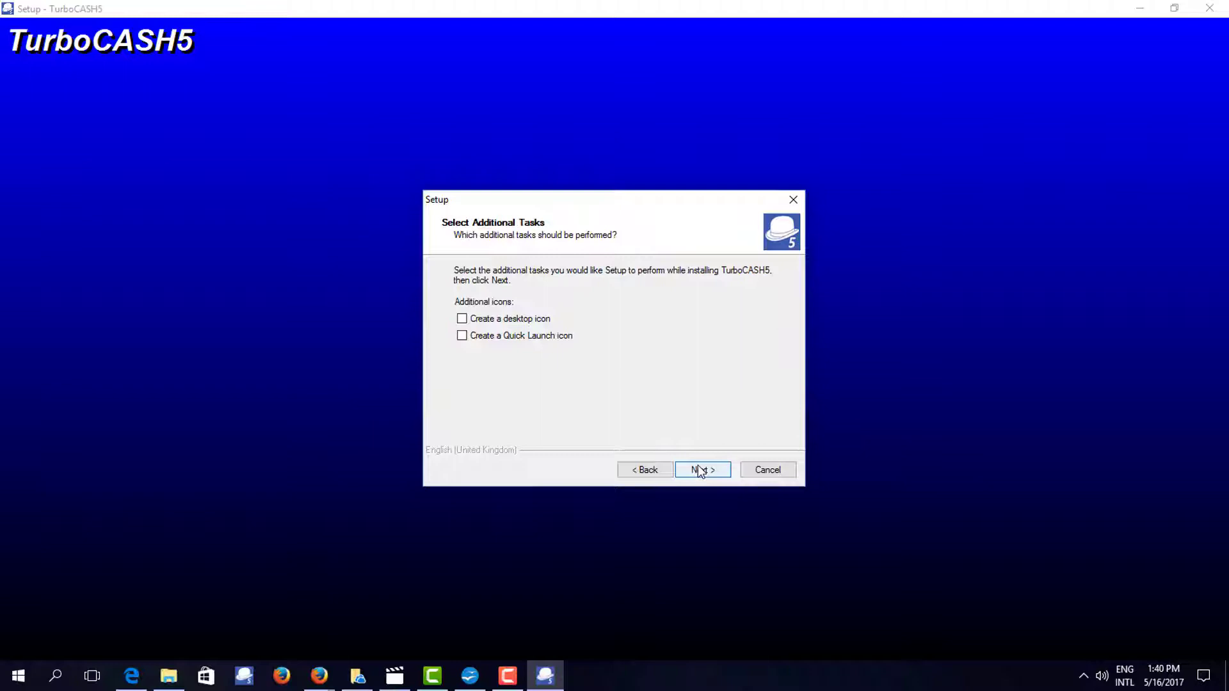
click(700, 471)
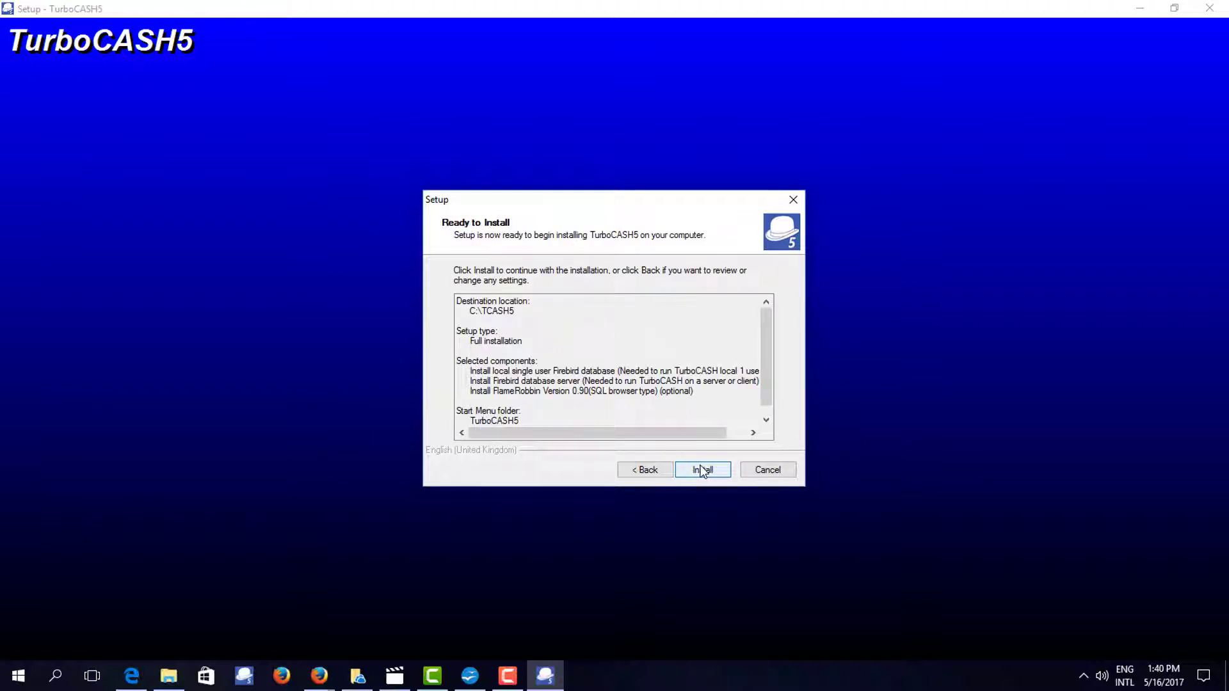
click(702, 471)
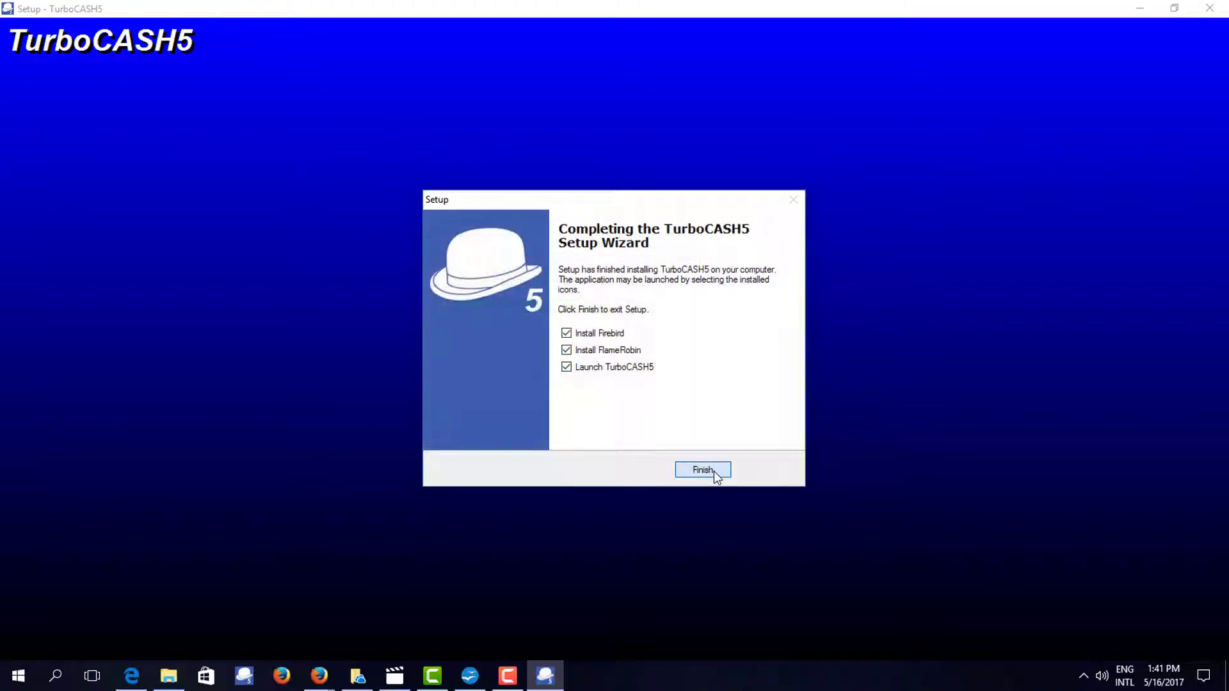
Finish the TurboCASH5 wizard, then install FlameRobin with default folders plus desktop and quick launch icons
click(714, 472)
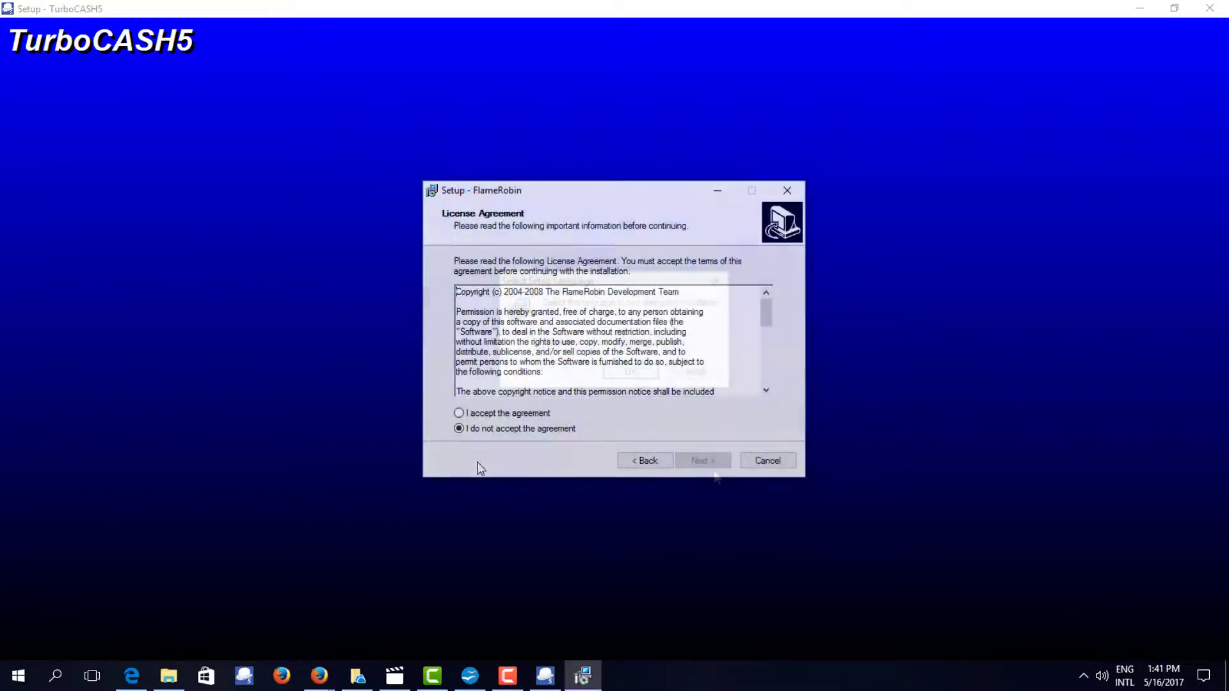
click(459, 413)
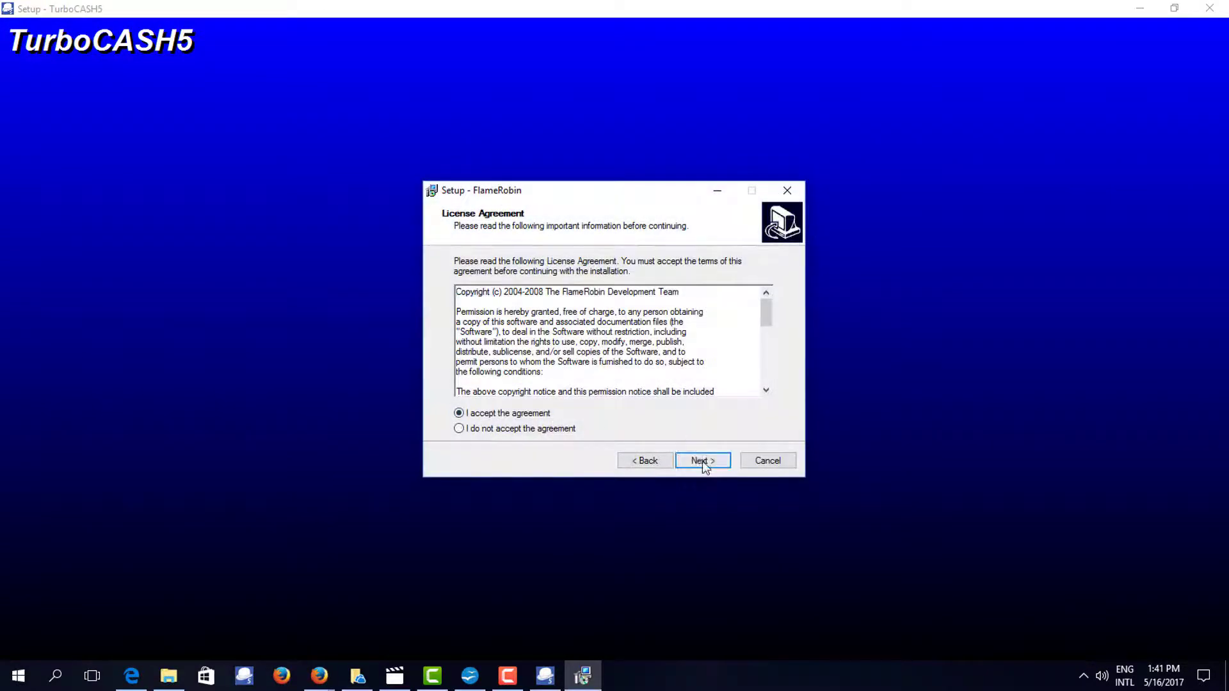
click(698, 463)
click(698, 461)
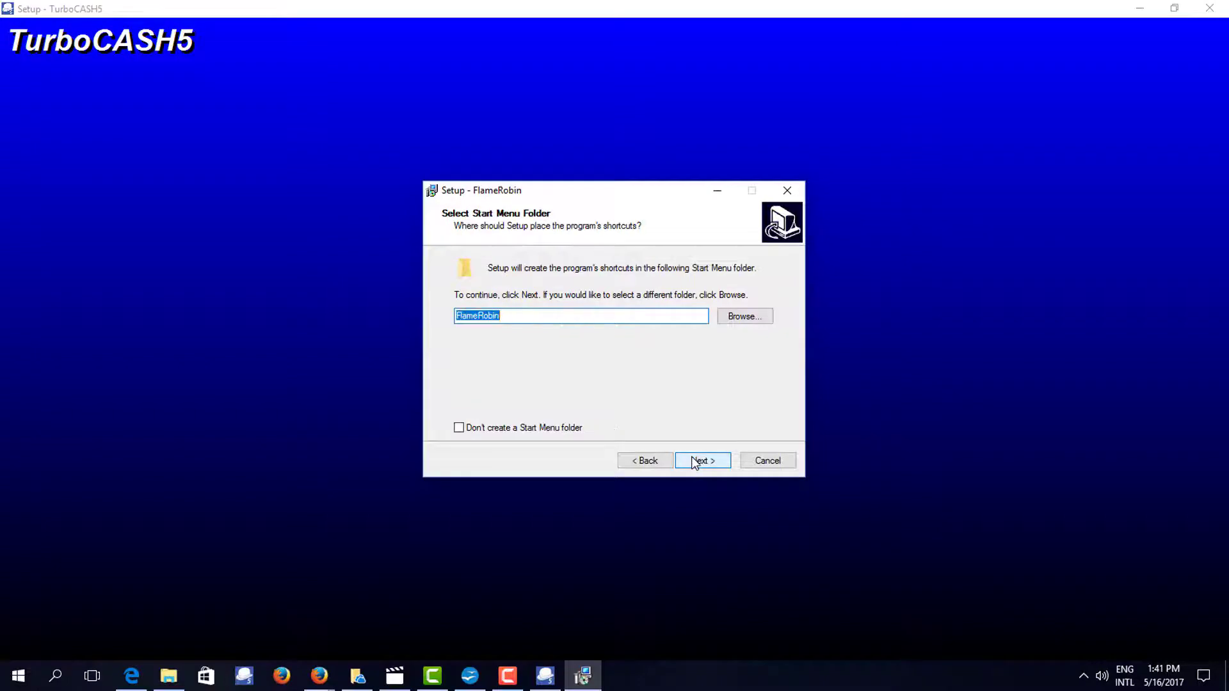
click(694, 463)
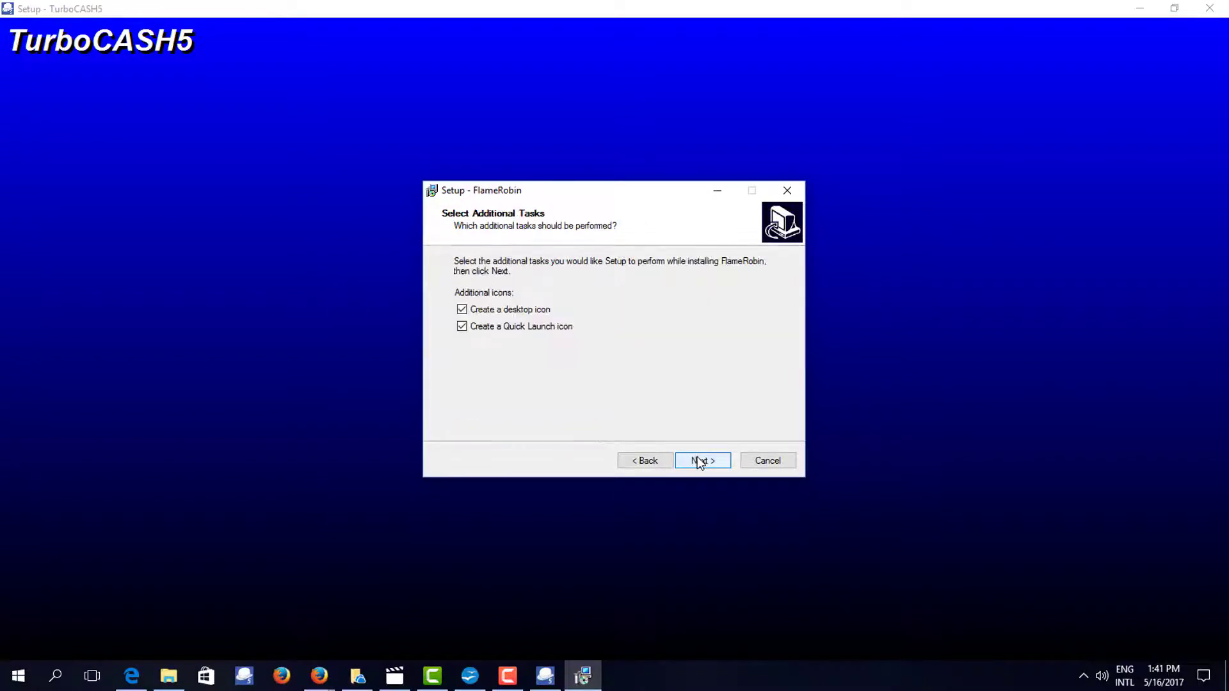
click(700, 461)
click(700, 461)
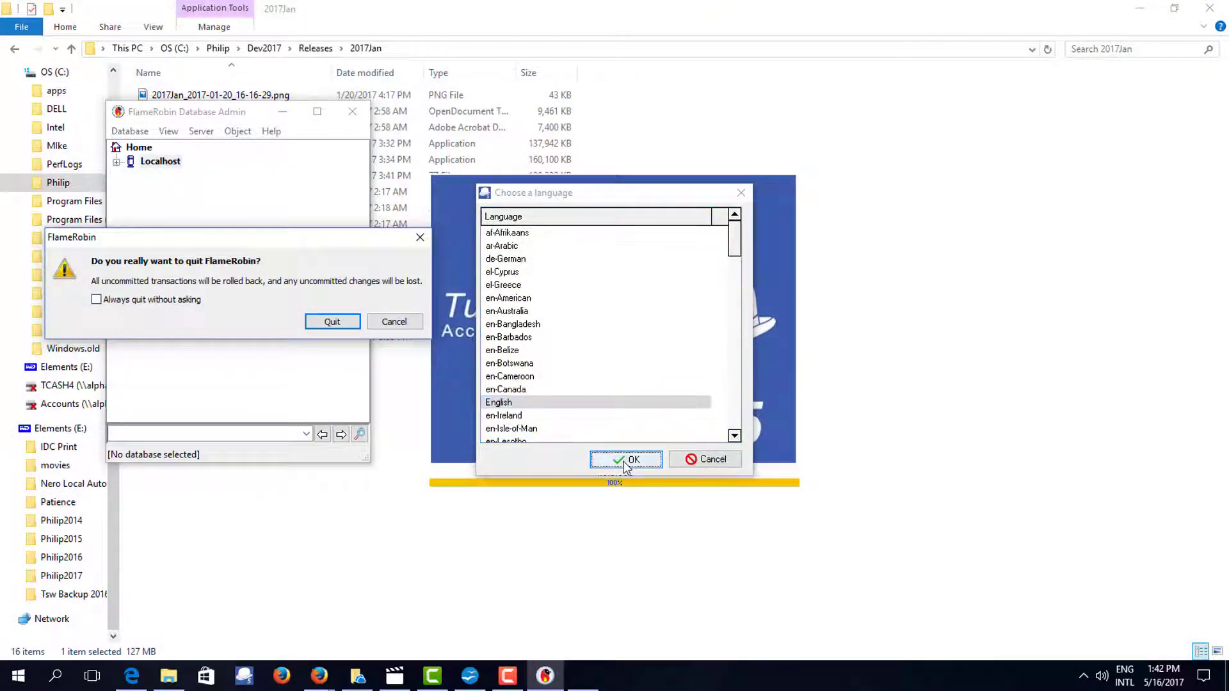
Choose English, confirm quitting FlameRobin, and open the EN-UK set of books
click(626, 461)
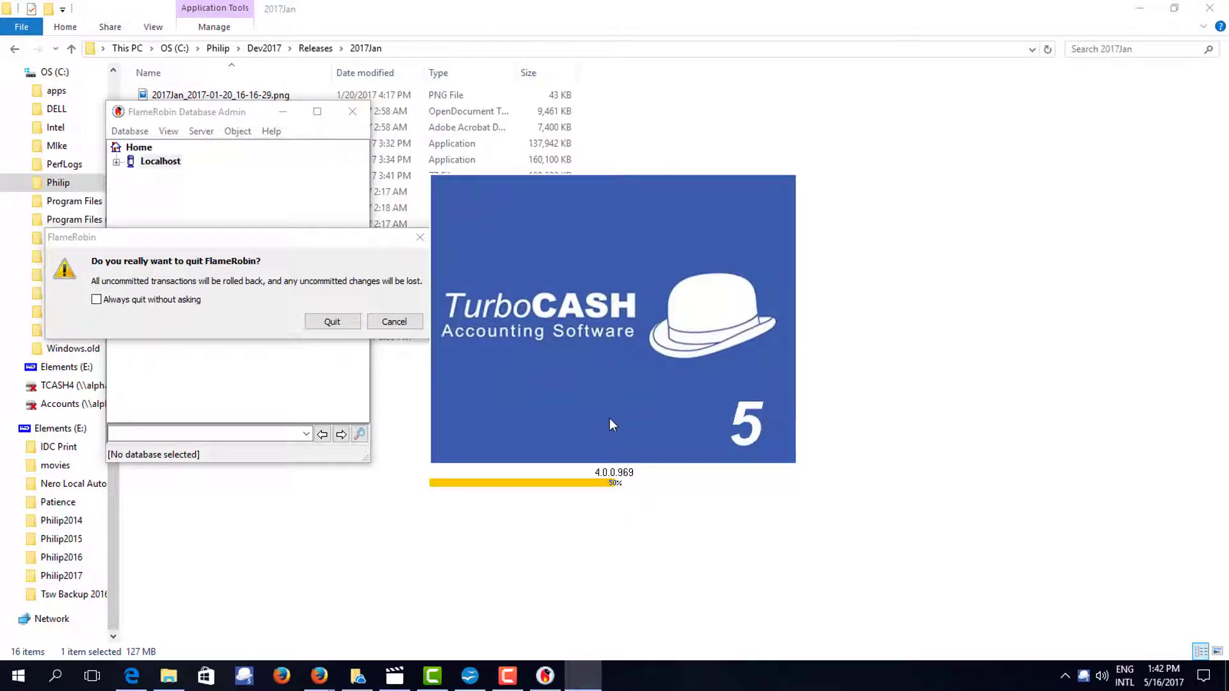
key(Return)
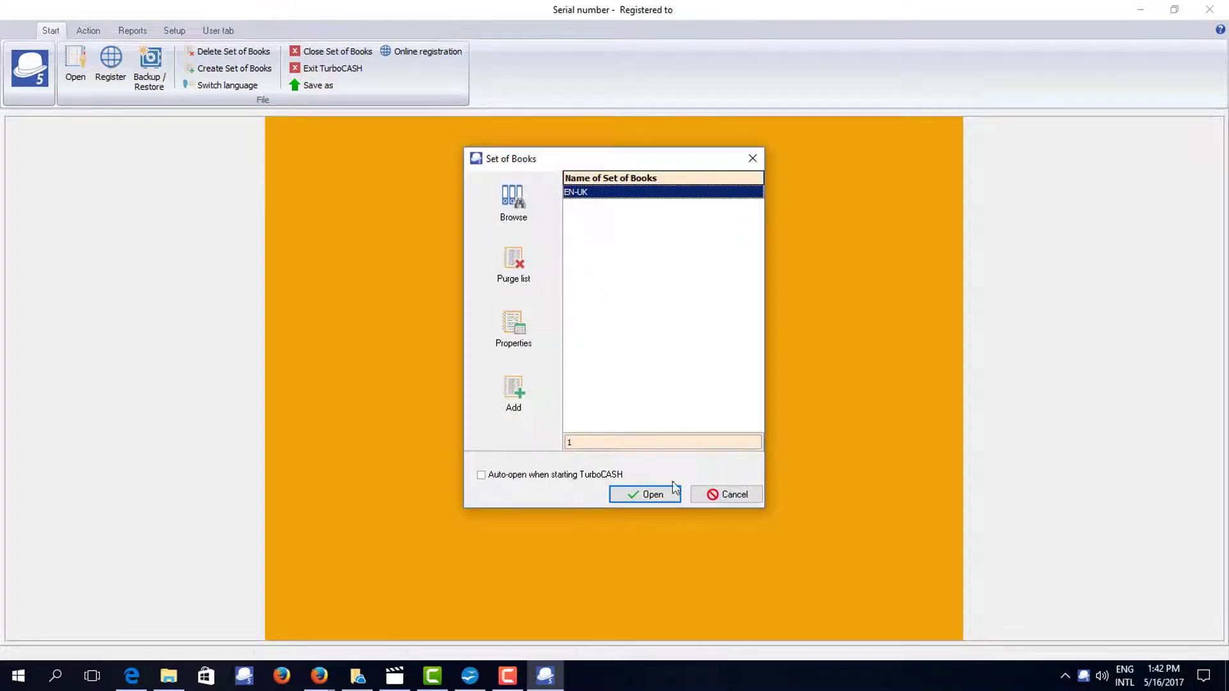
click(643, 498)
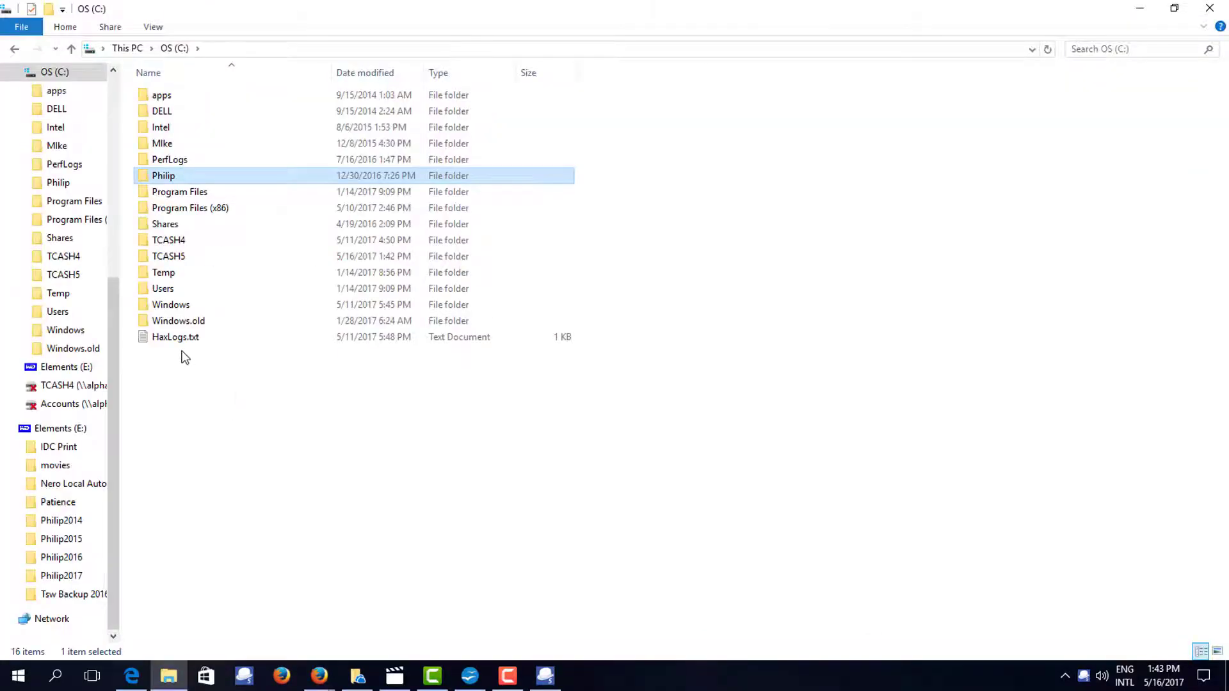
Browse the new TCASH5 install folder and look inside its books folder
double_click(164, 256)
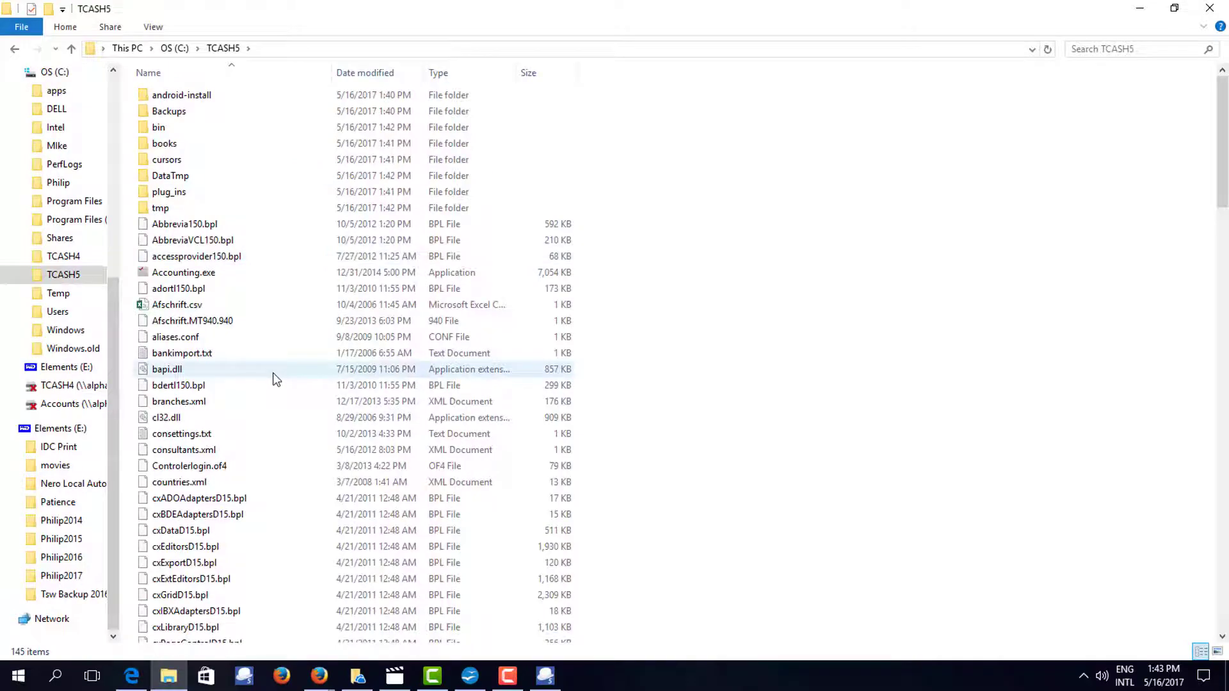
scroll(250, 391, down, 5)
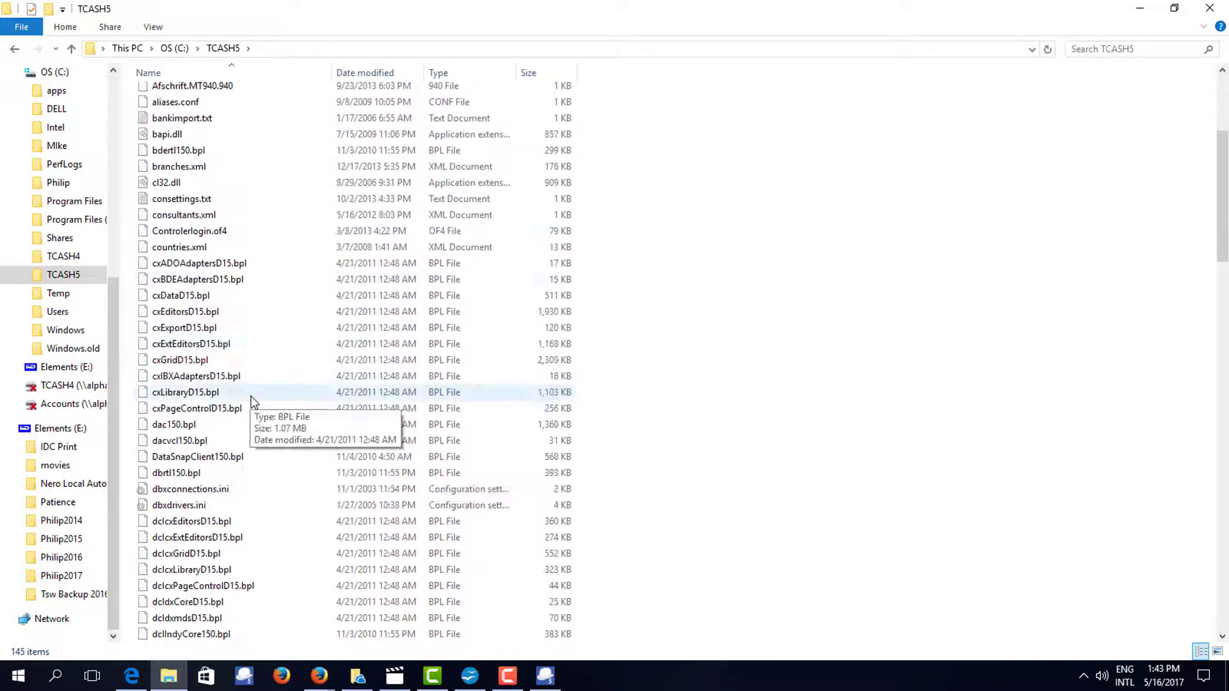
scroll(251, 402, down, 20)
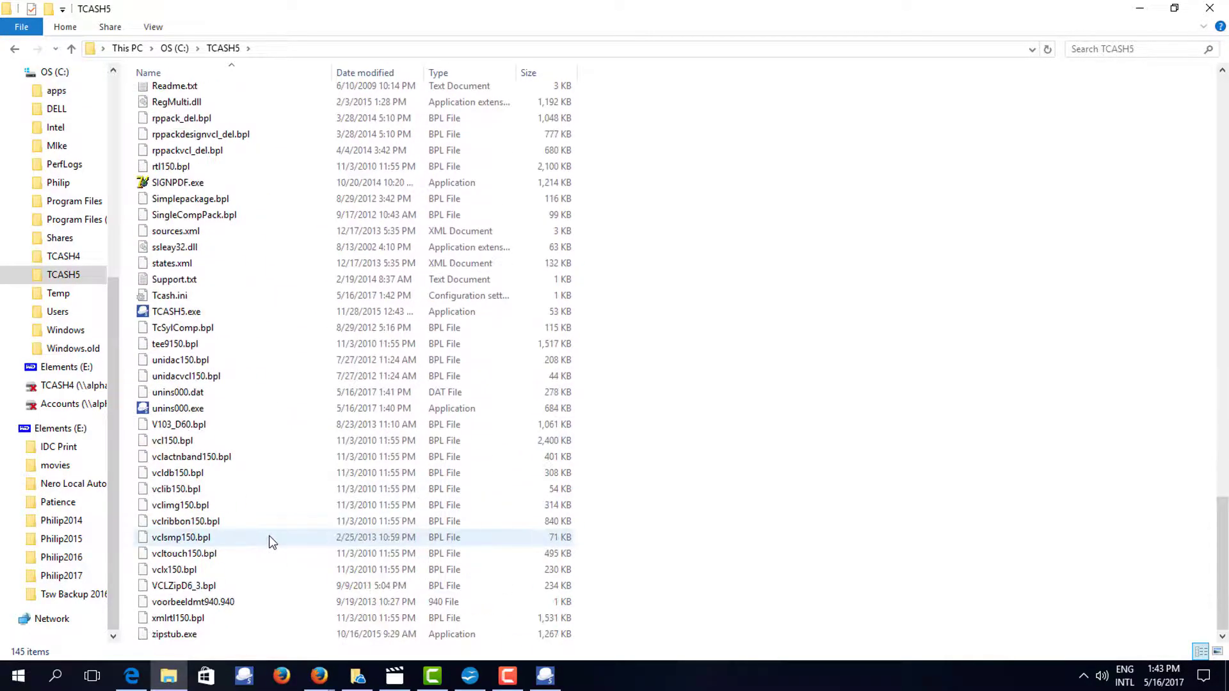
scroll(256, 544, up, 7)
scroll(240, 552, down, 4)
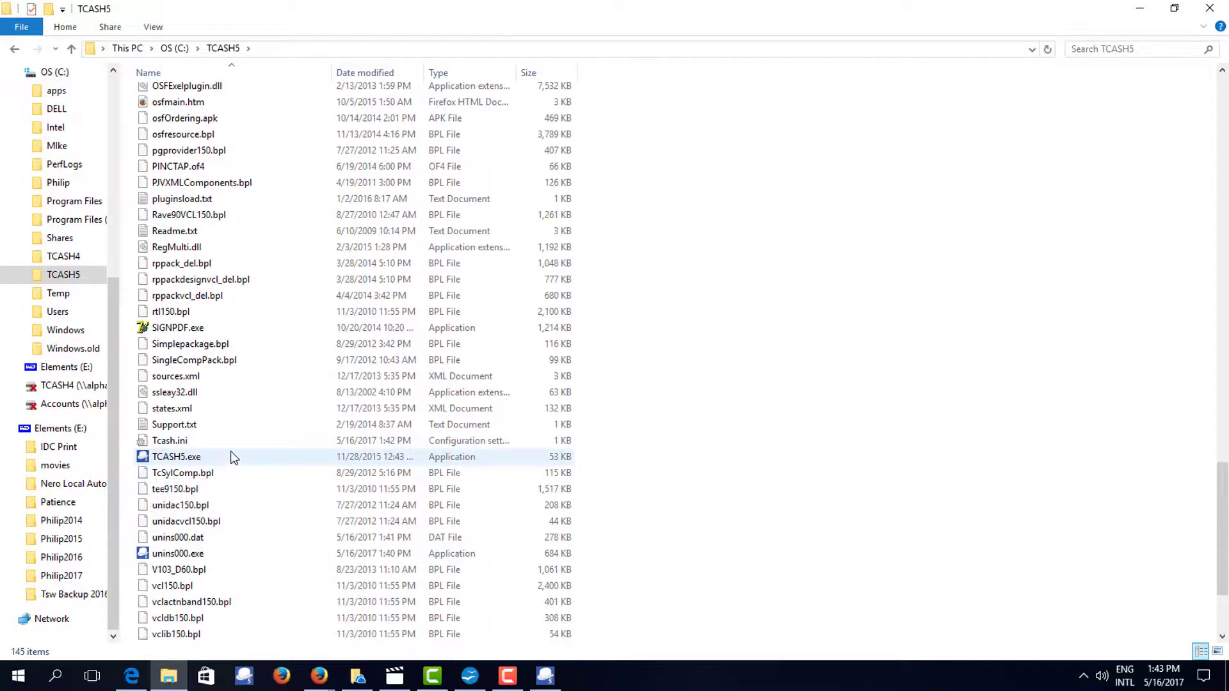
scroll(236, 442, up, 20)
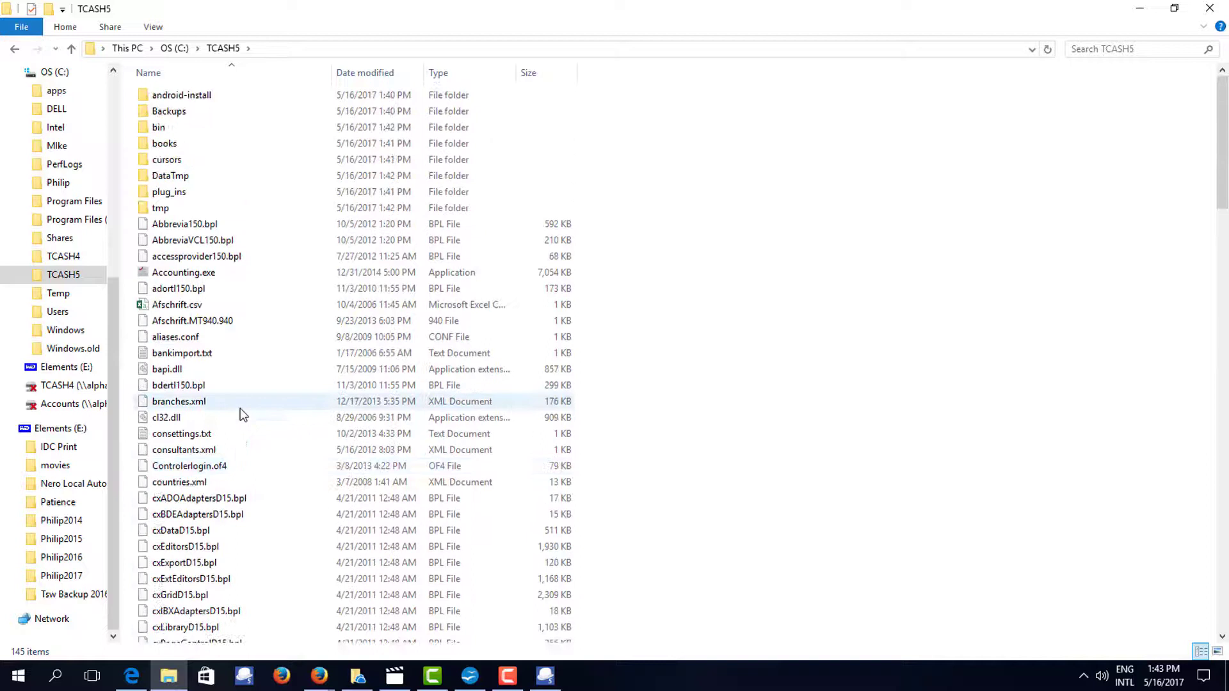
double_click(168, 145)
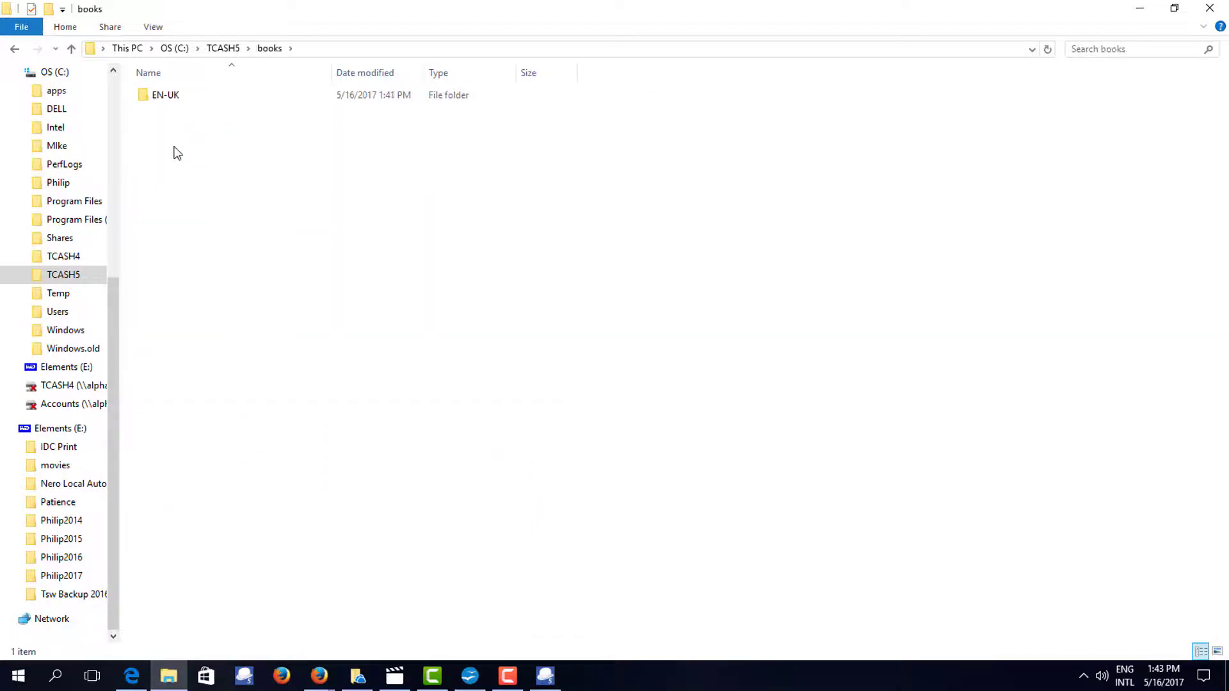
Check the EN-TUTORIALS folder under TCASH5\bin\Tutorials, then return to TurboCASH's Set of Books list
click(225, 49)
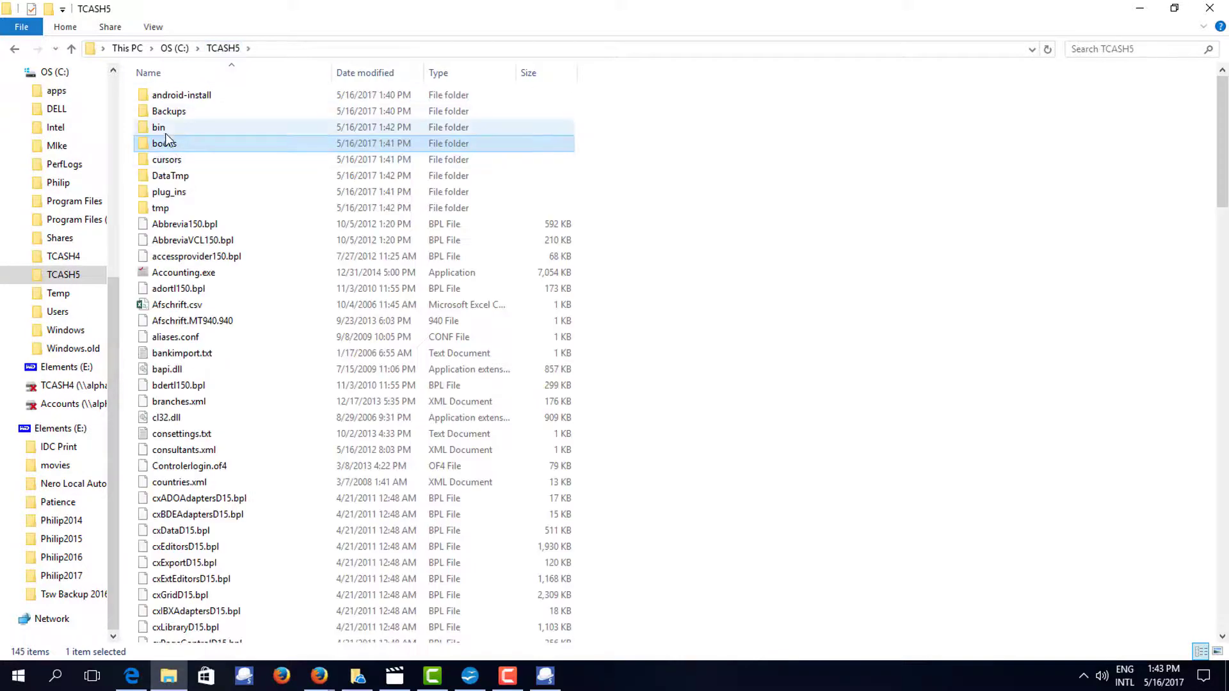
double_click(165, 127)
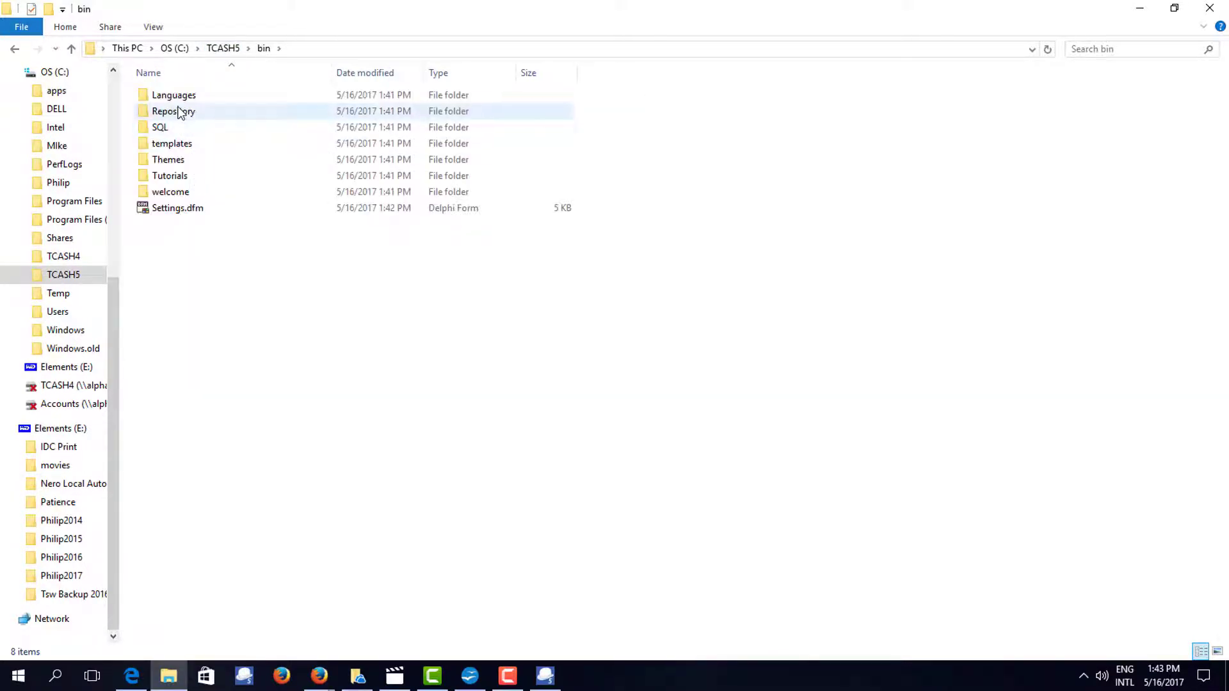
double_click(183, 179)
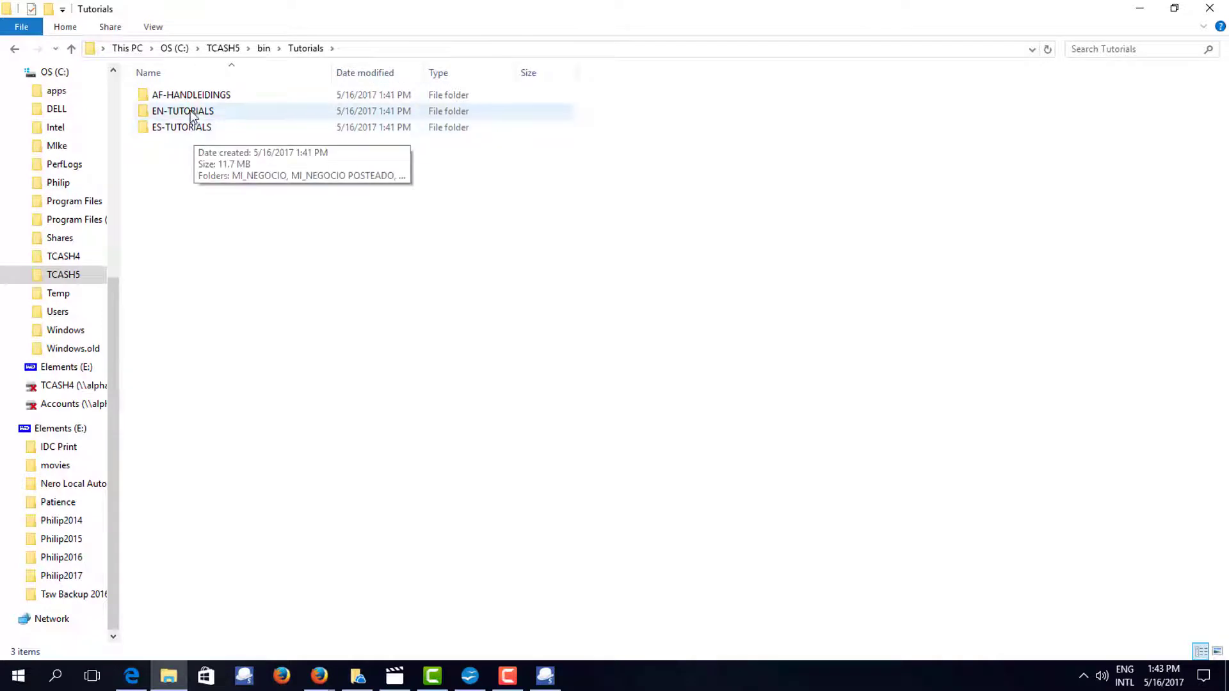
double_click(192, 110)
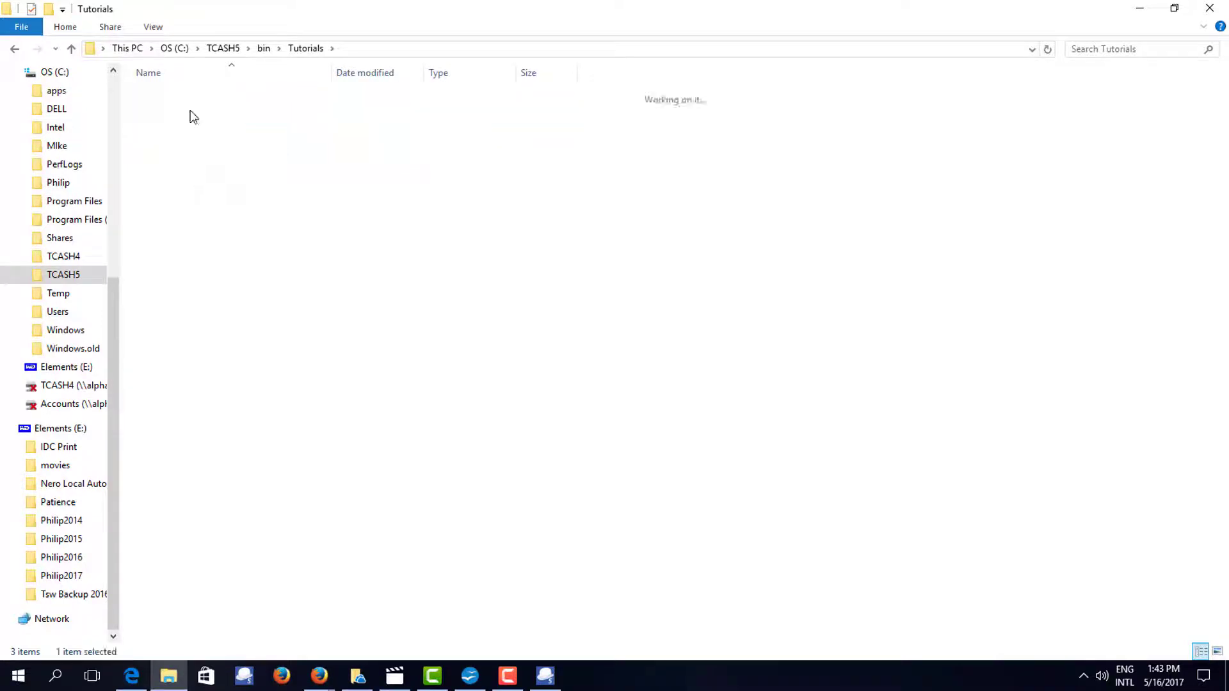
click(306, 48)
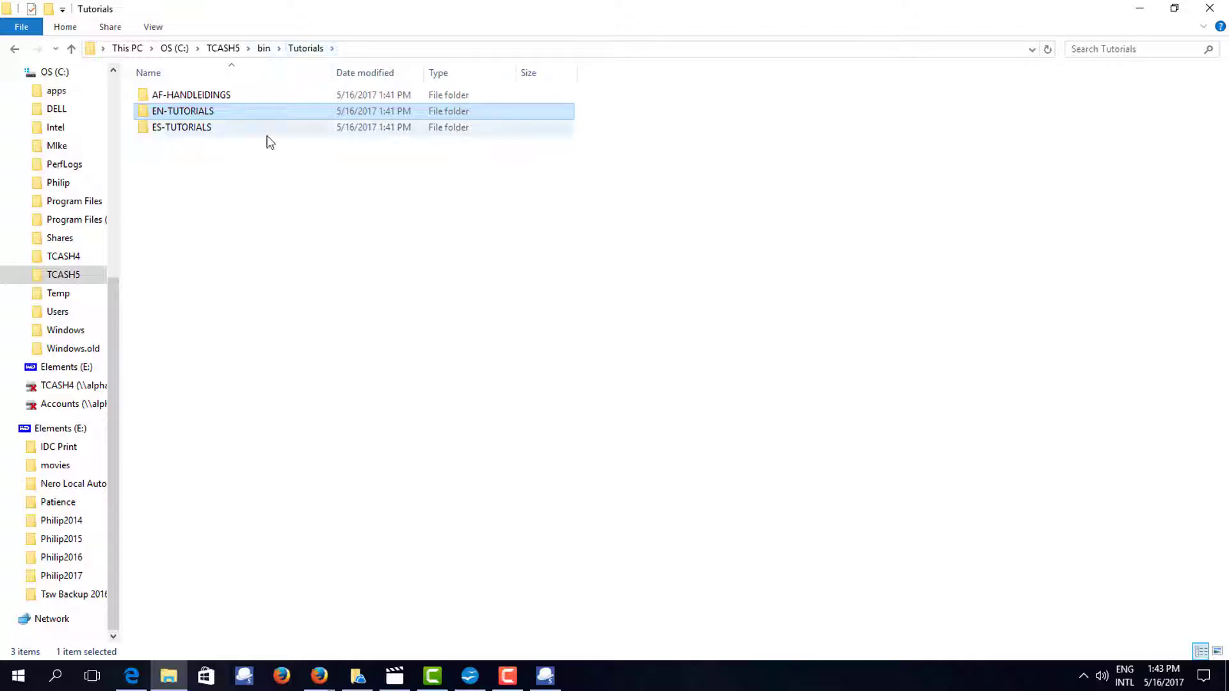
click(545, 676)
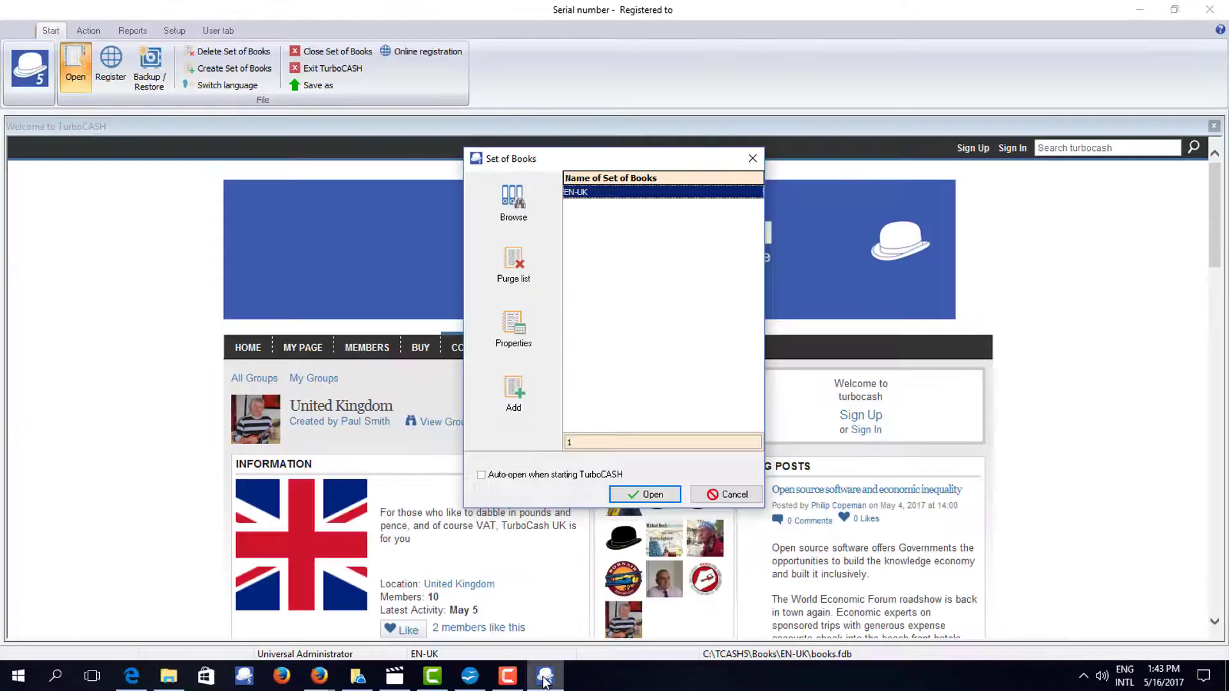
Browse for a books directory, expanding the C: drive folder tree down to TCASH5\bin\Tutorials
click(520, 195)
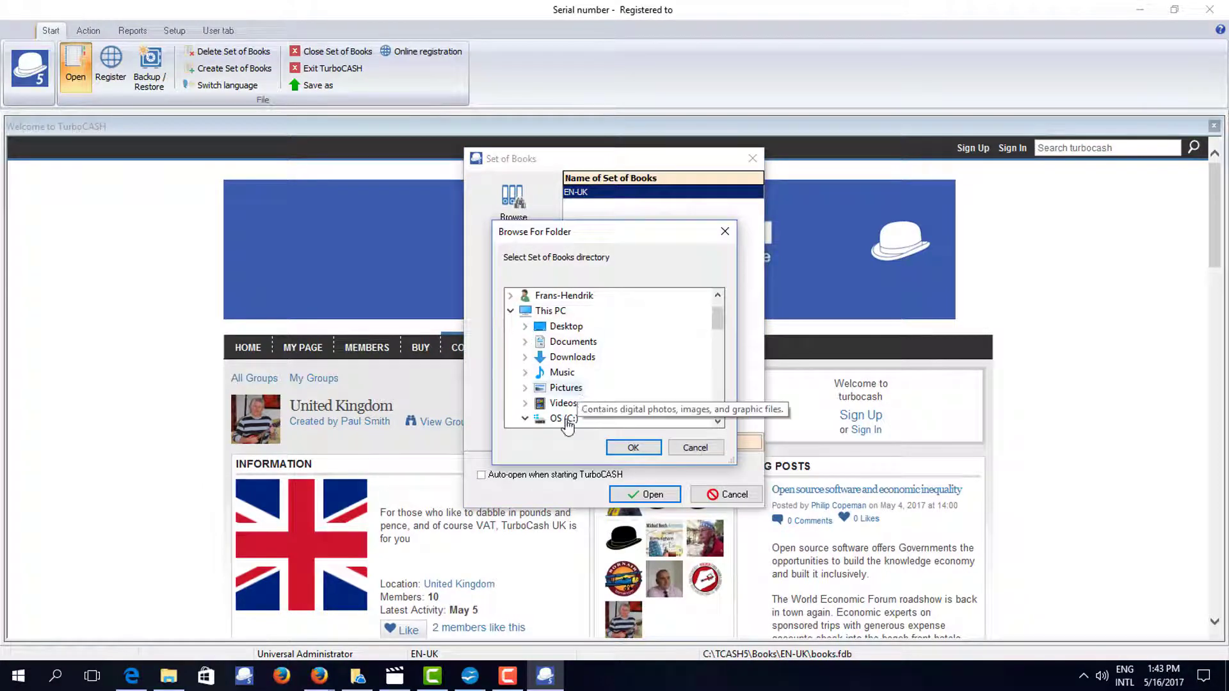
click(564, 420)
scroll(580, 378, down, 3)
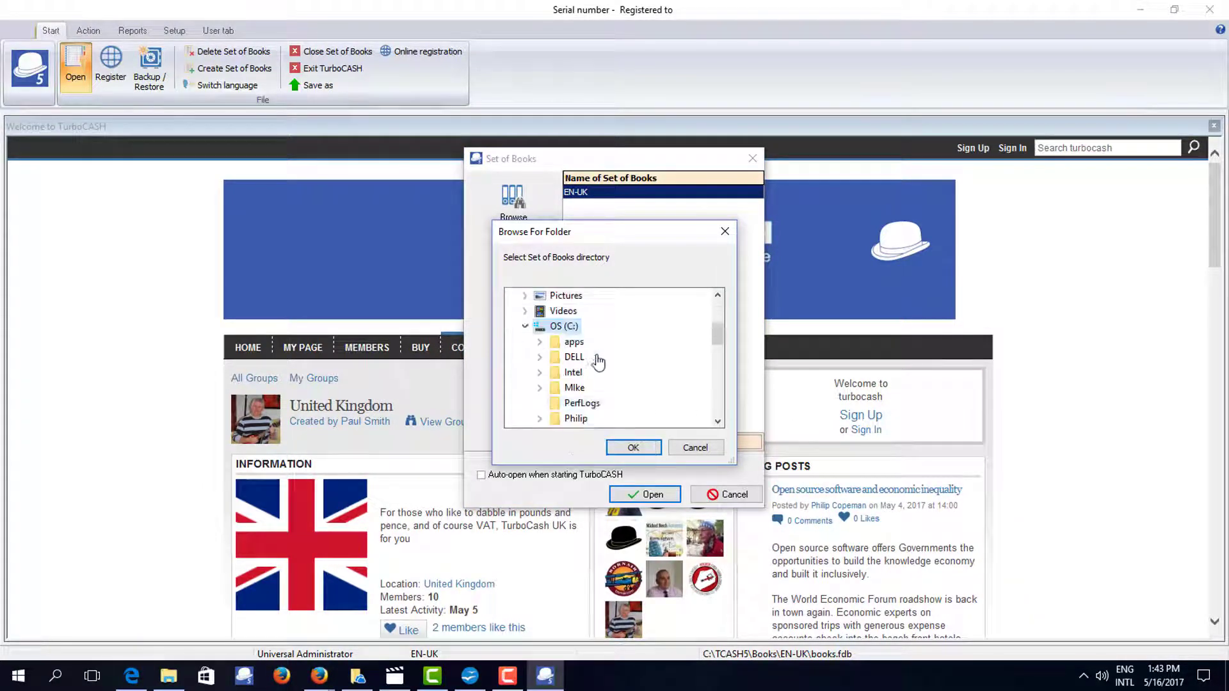
scroll(586, 352, up, 2)
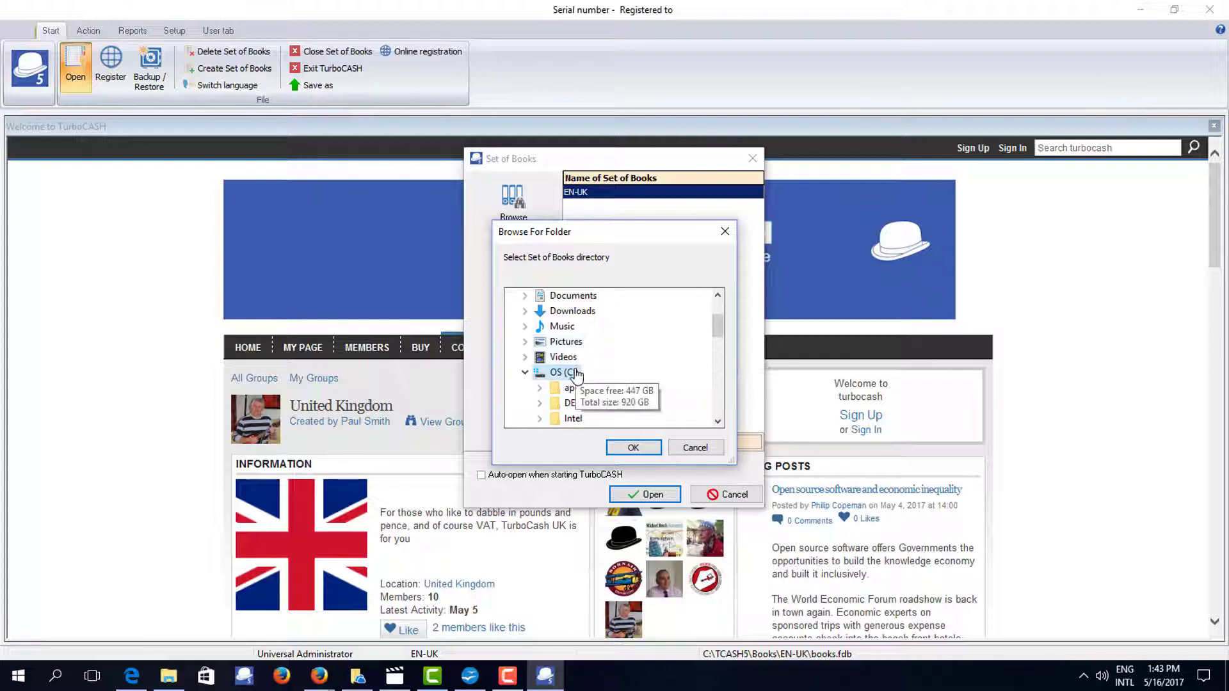
scroll(579, 378, down, 5)
scroll(578, 379, down, 1)
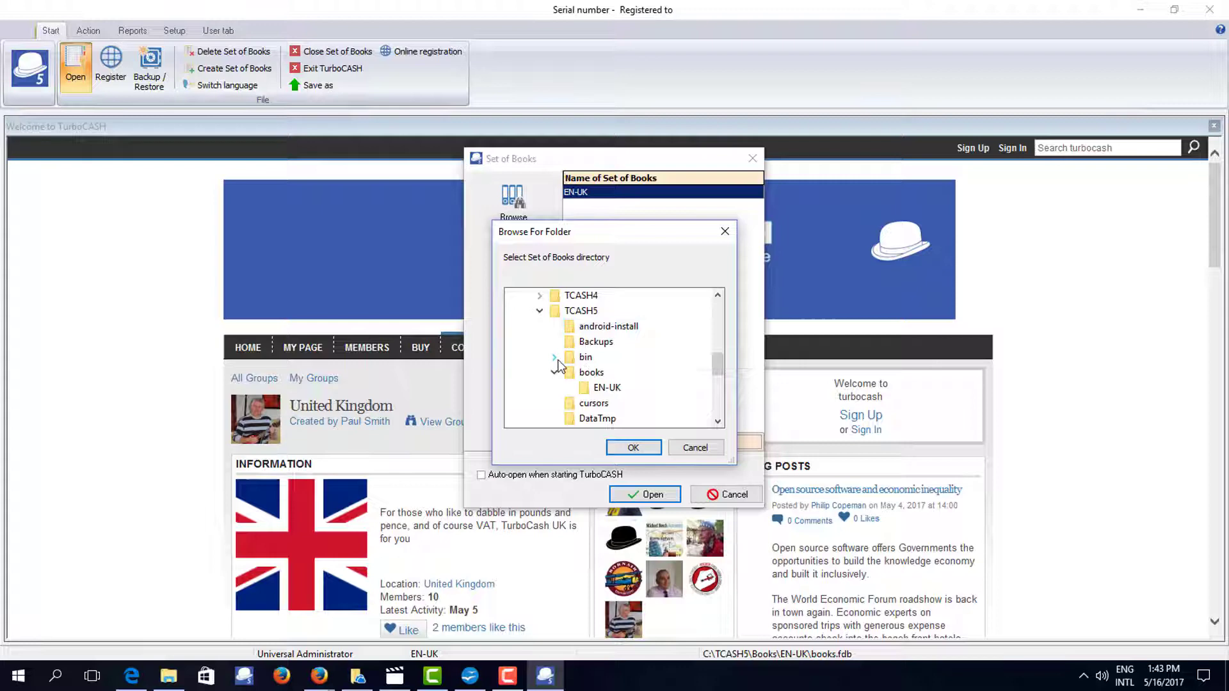
click(555, 358)
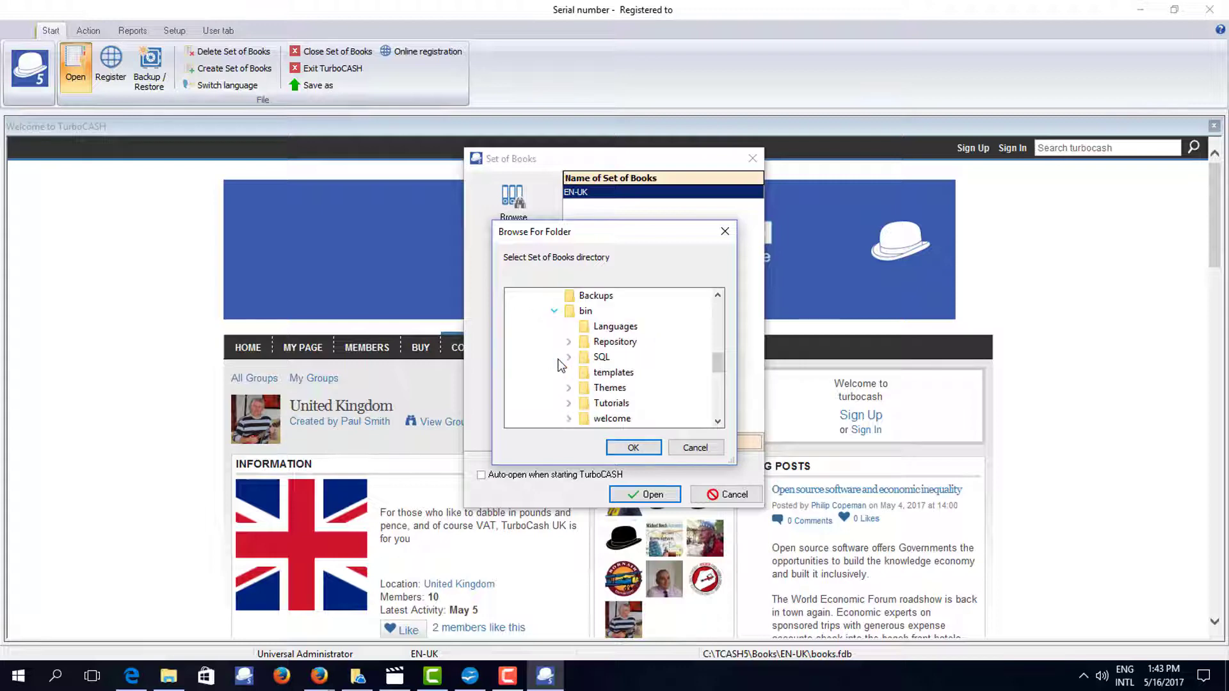
click(614, 403)
Select HANDYMAN-B in EN-TUTORIALS as the books directory and open those books
scroll(669, 409, down, 1)
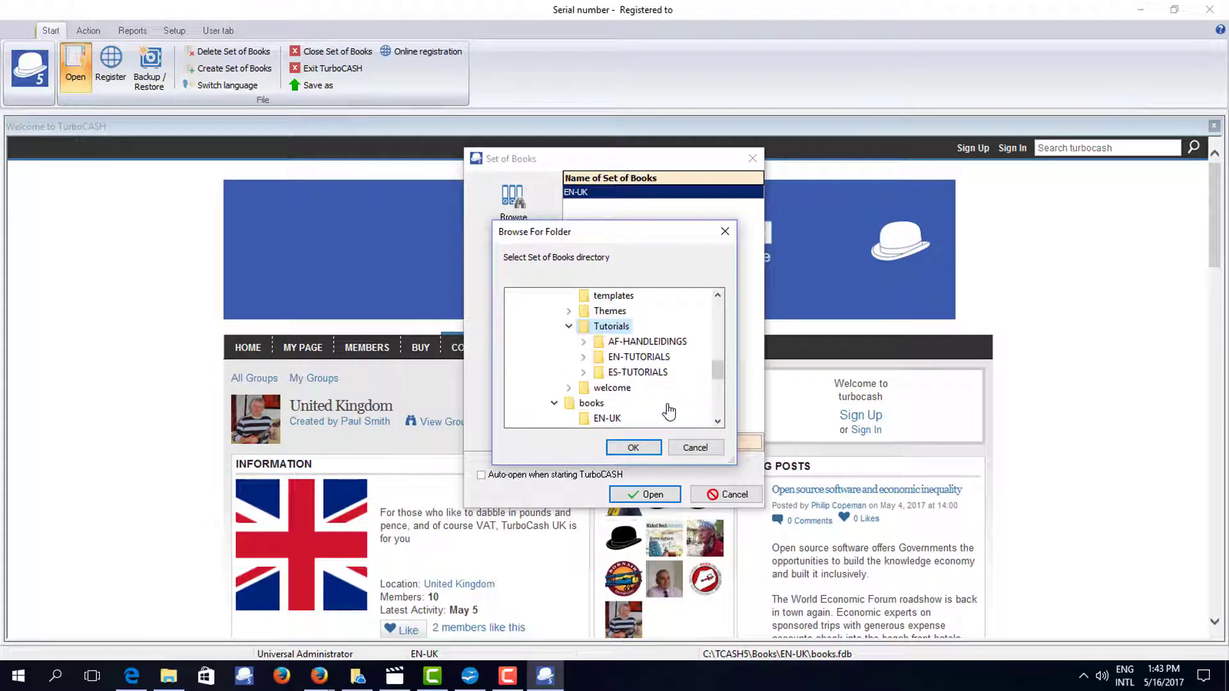
click(637, 356)
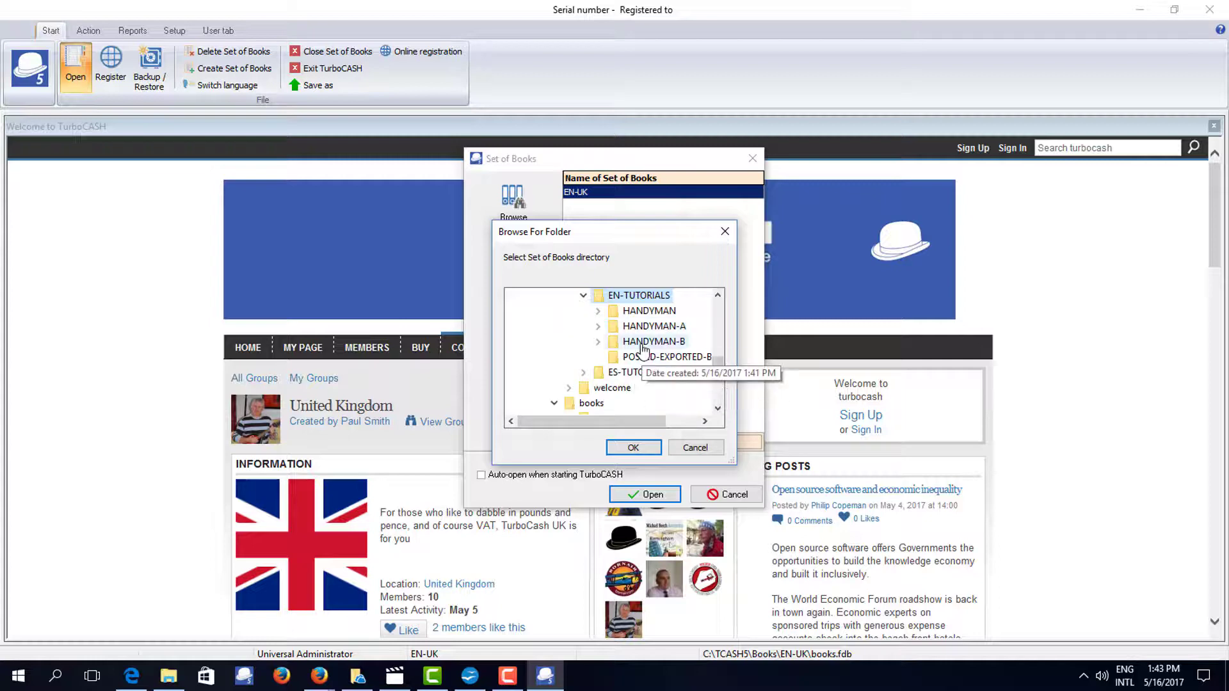
click(645, 344)
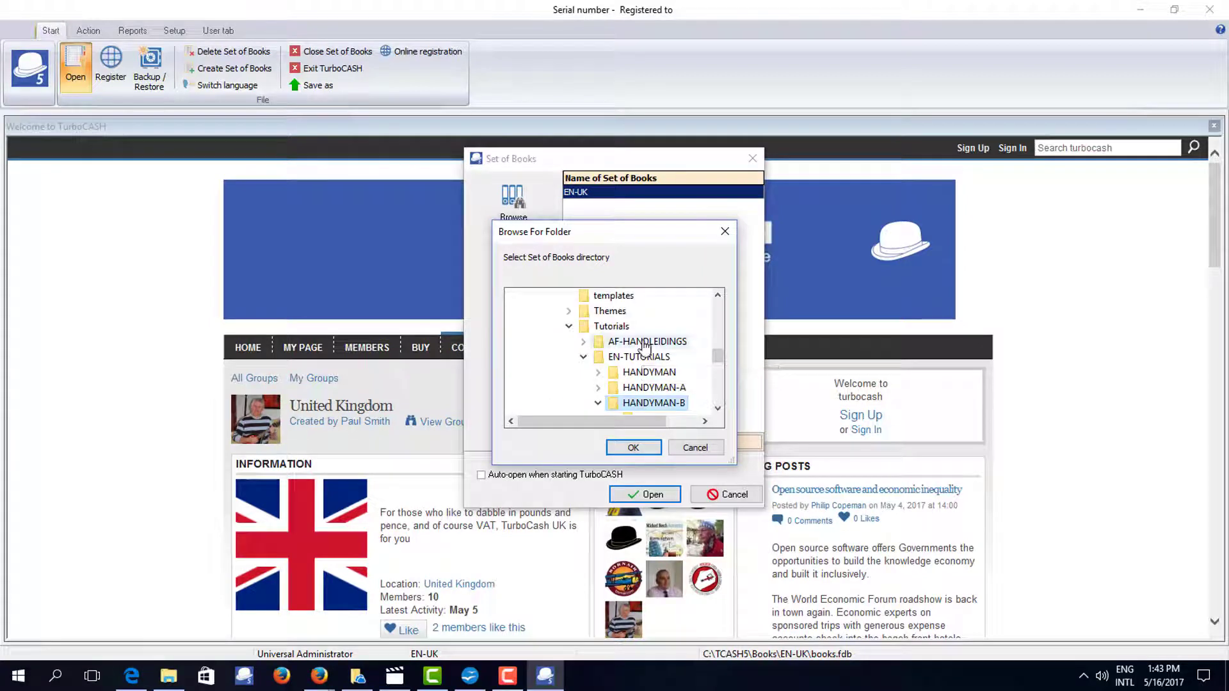
click(633, 447)
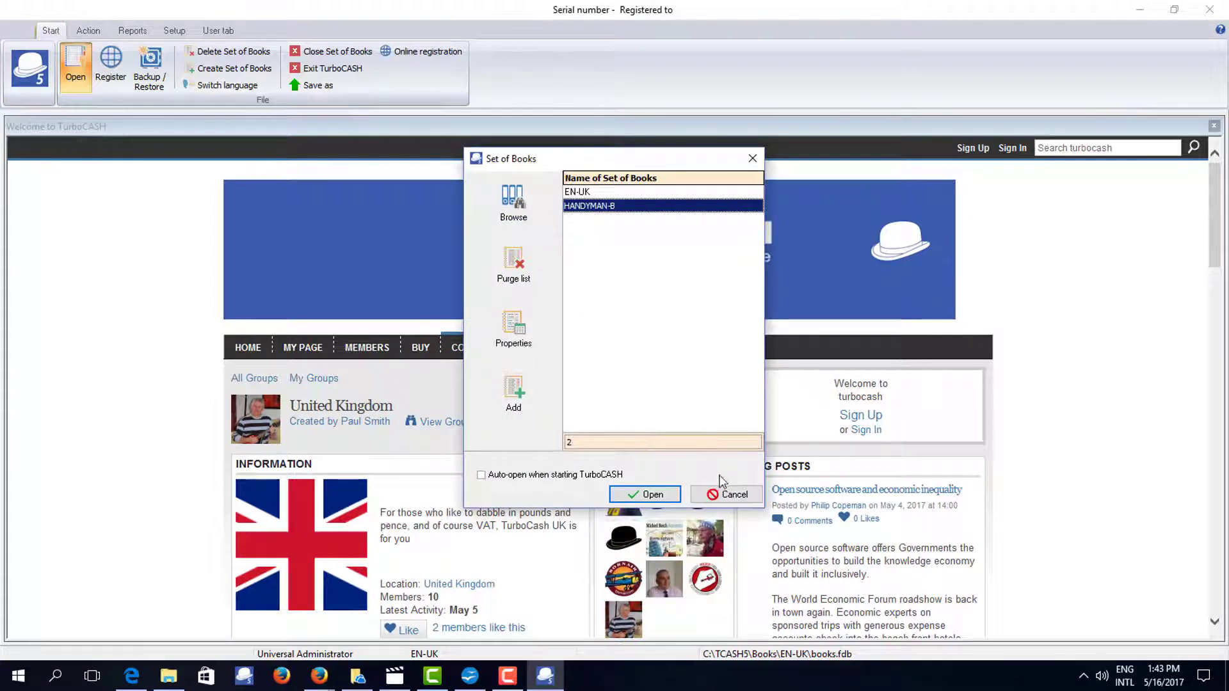
click(645, 495)
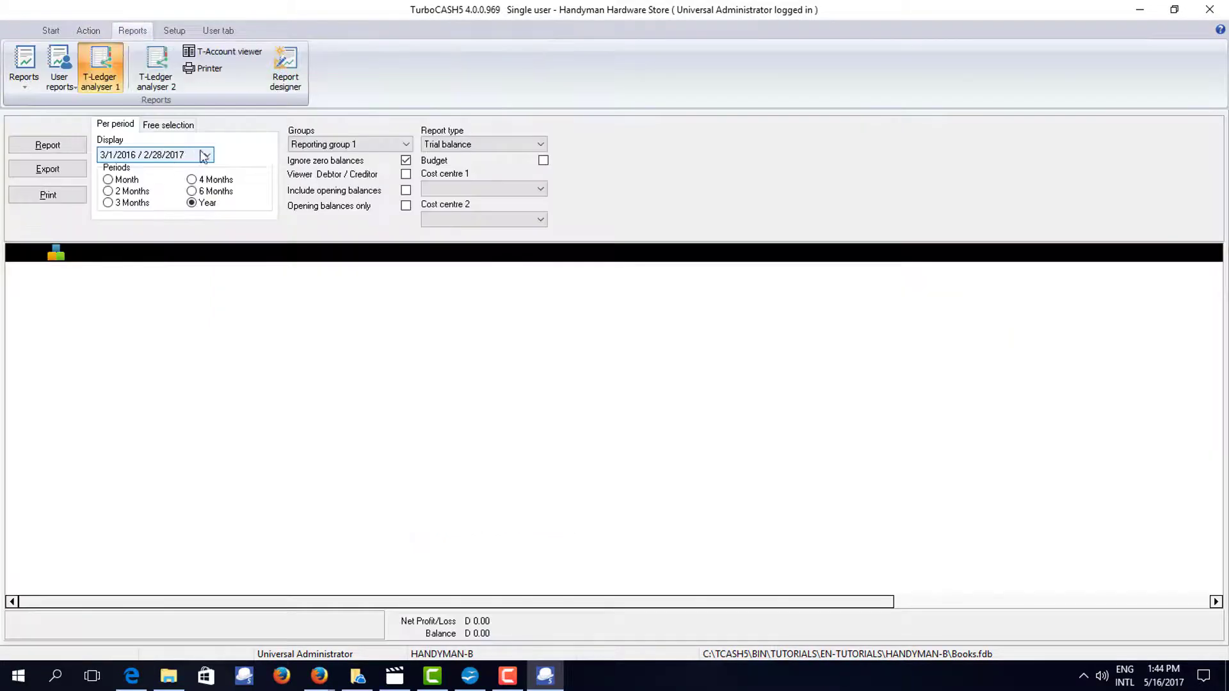
Run a trial balance in T-Ledger analyser 1 for 3/1/2017 / 2/28/2018 and step down to Sales
click(207, 155)
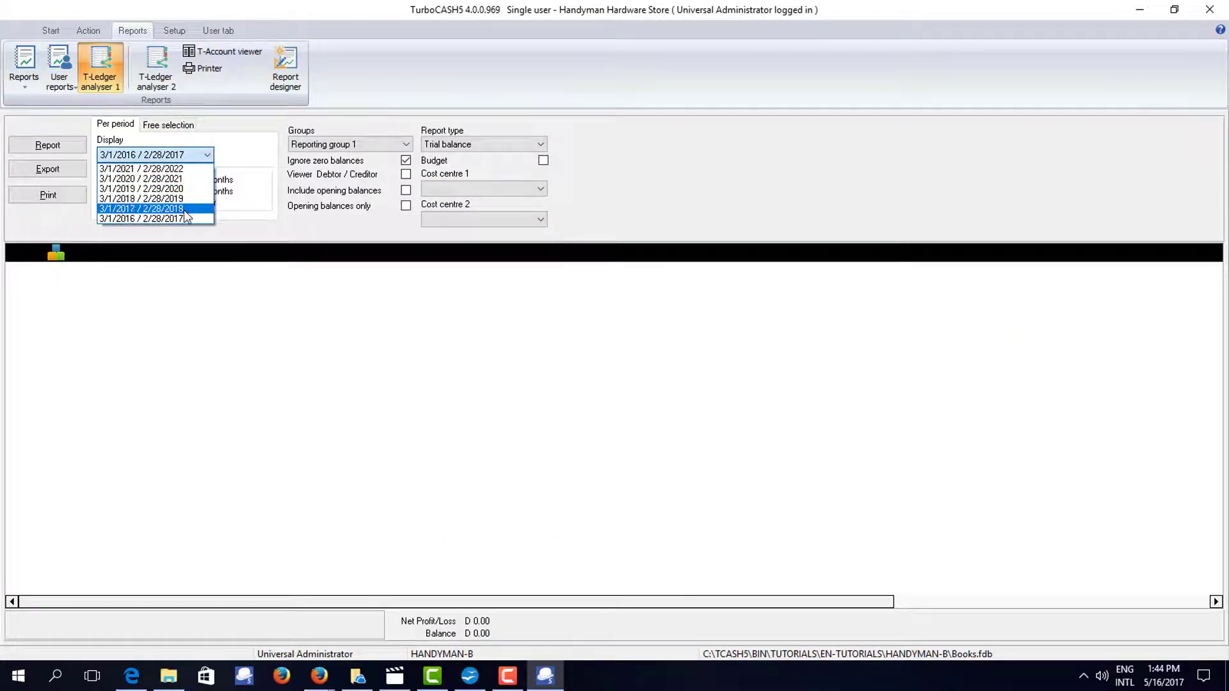
click(185, 209)
click(45, 145)
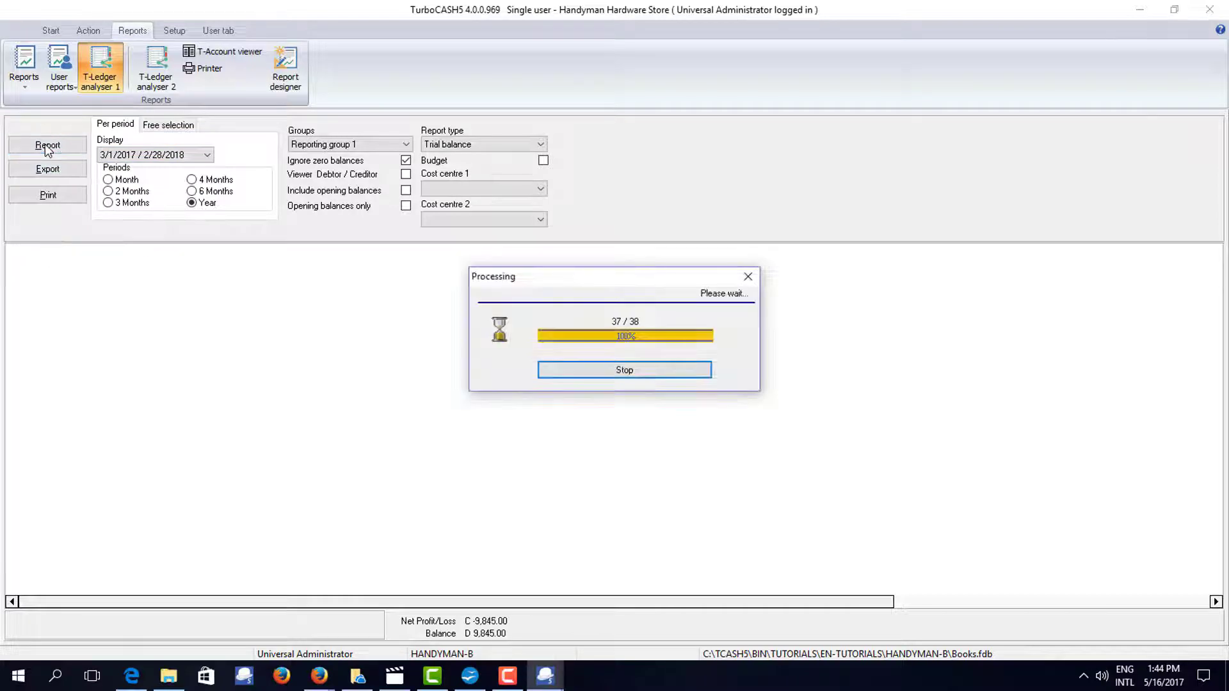
scroll(548, 349, up, 5)
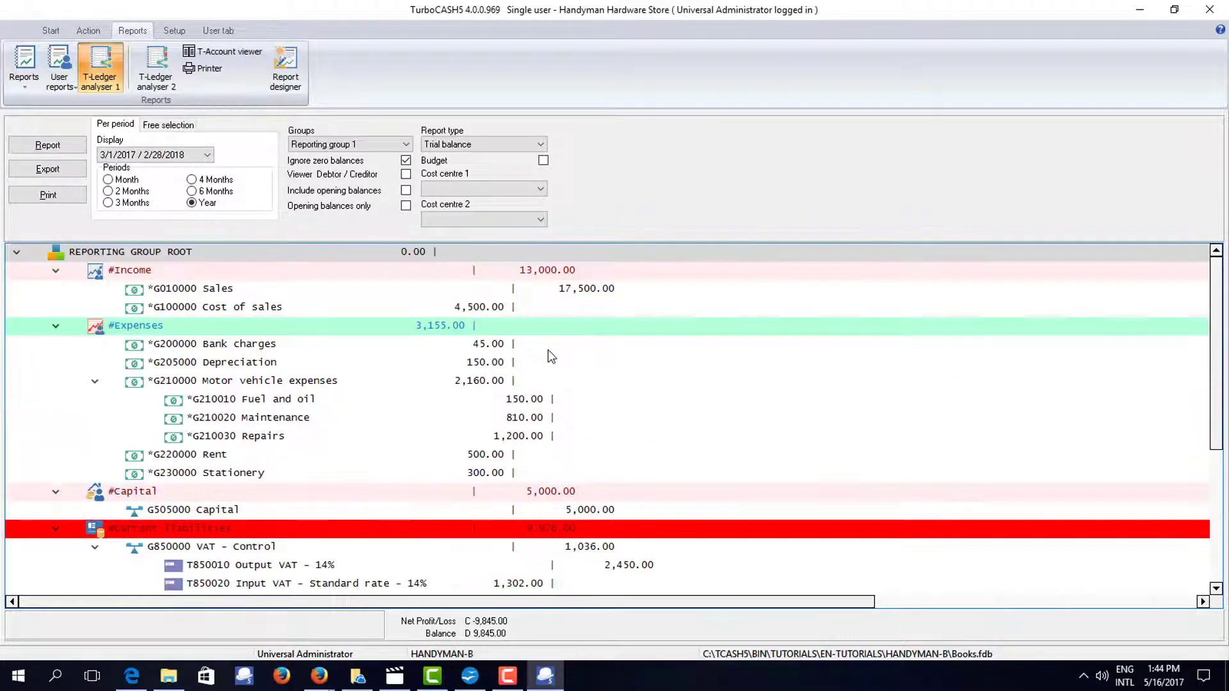
key(Down)
key(Down)
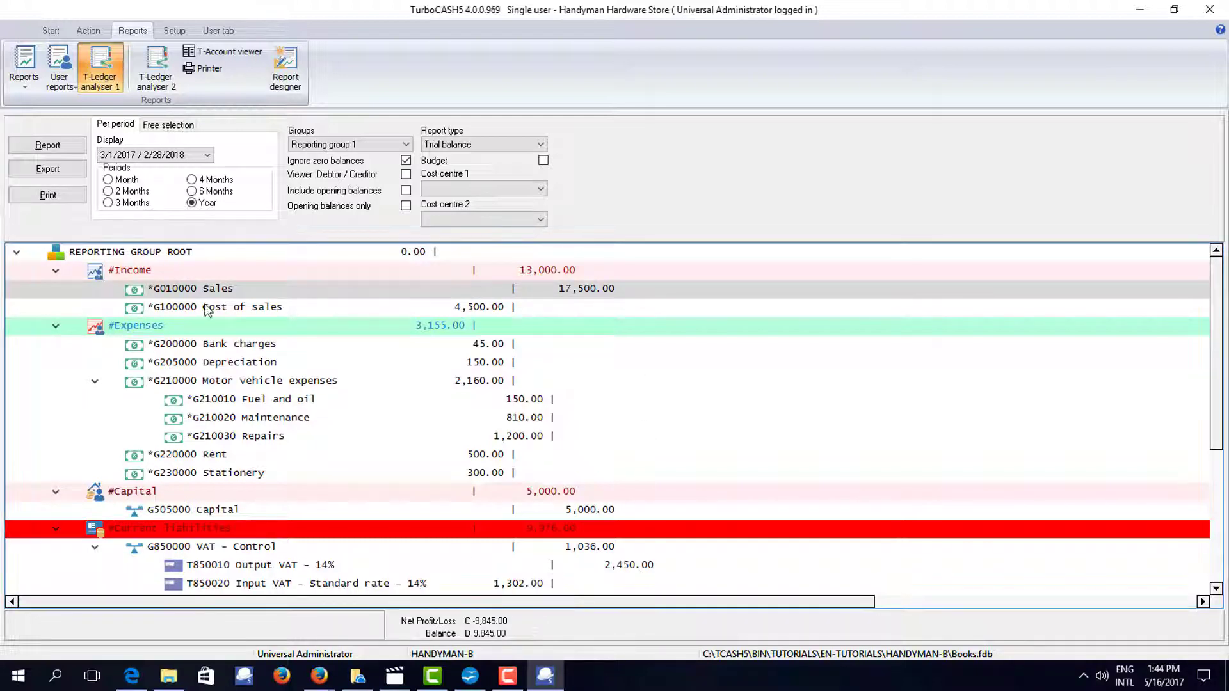
Look through the bin Repository and Themes folders, ending in Languages to view its .dfm files
click(169, 676)
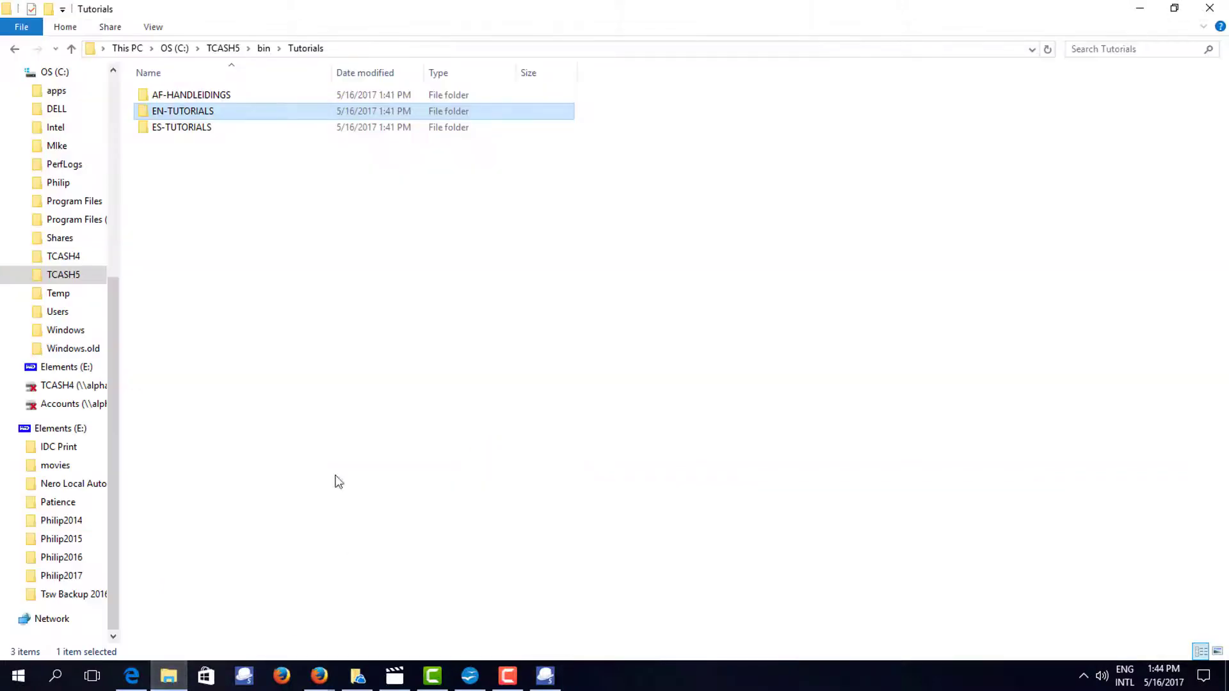
click(270, 50)
double_click(180, 113)
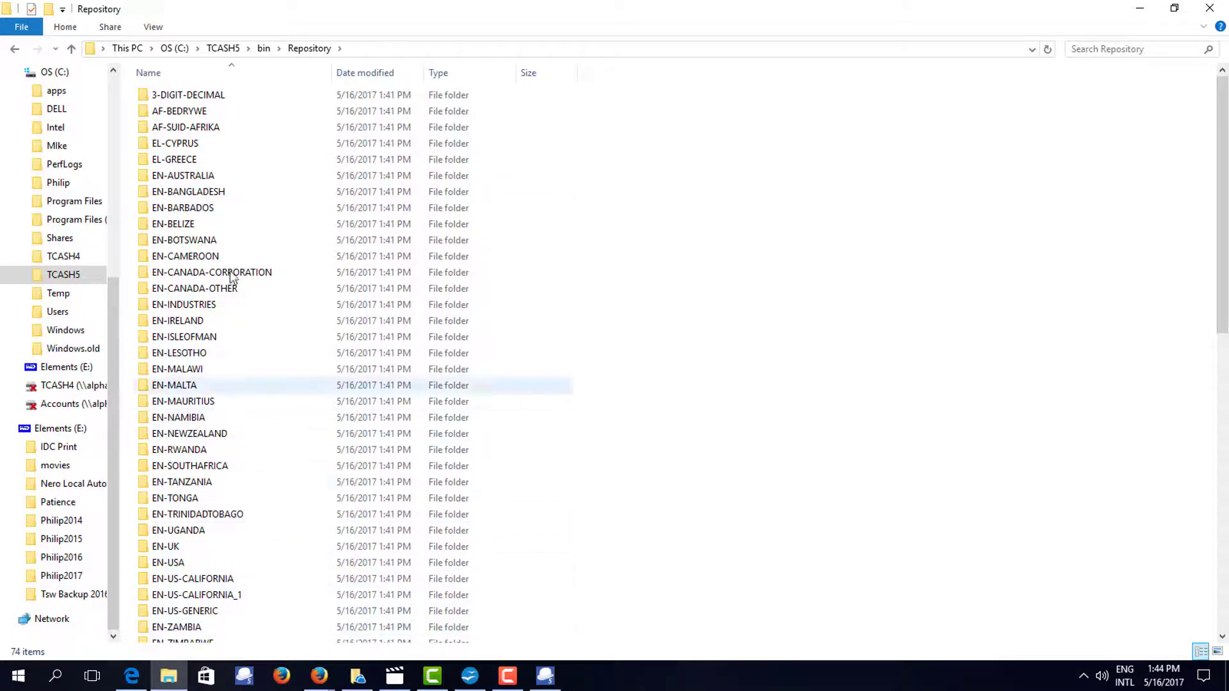
click(262, 50)
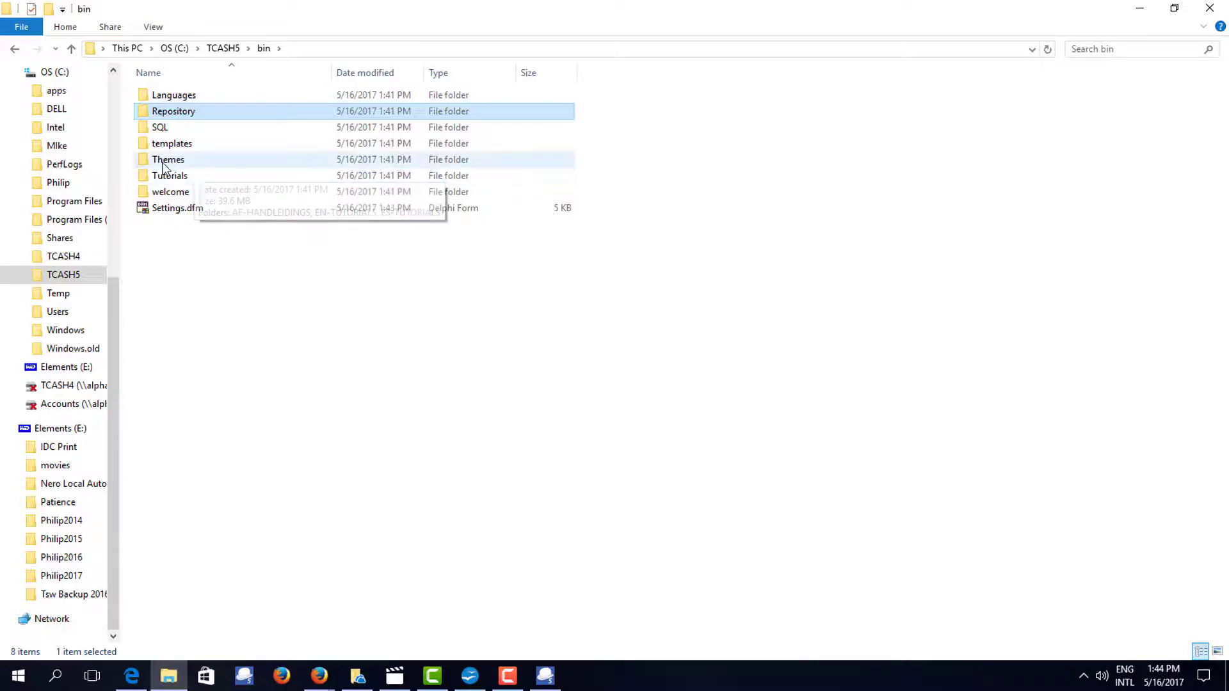
double_click(168, 162)
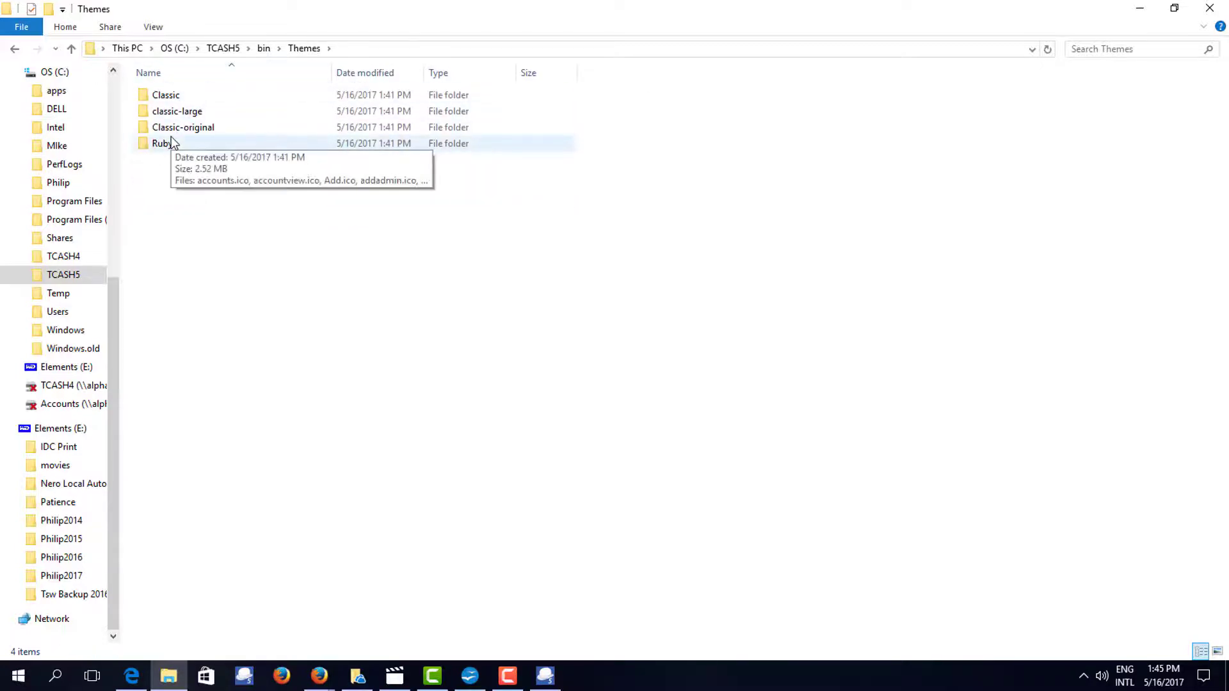
click(264, 49)
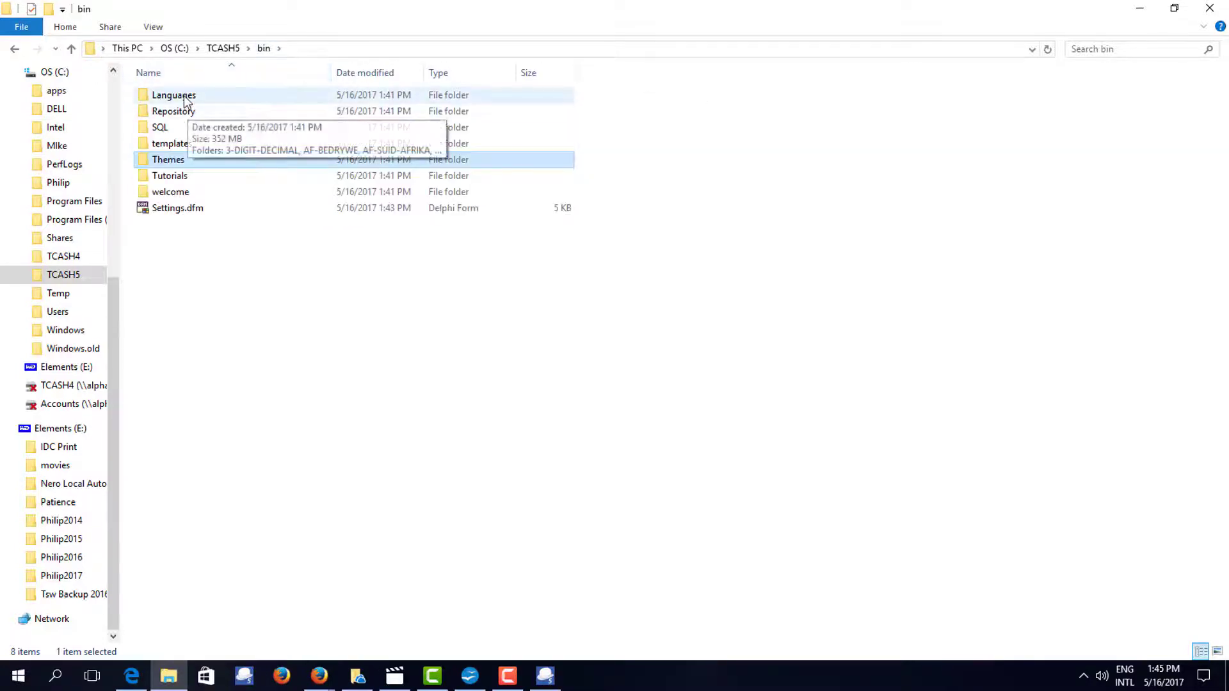
double_click(186, 101)
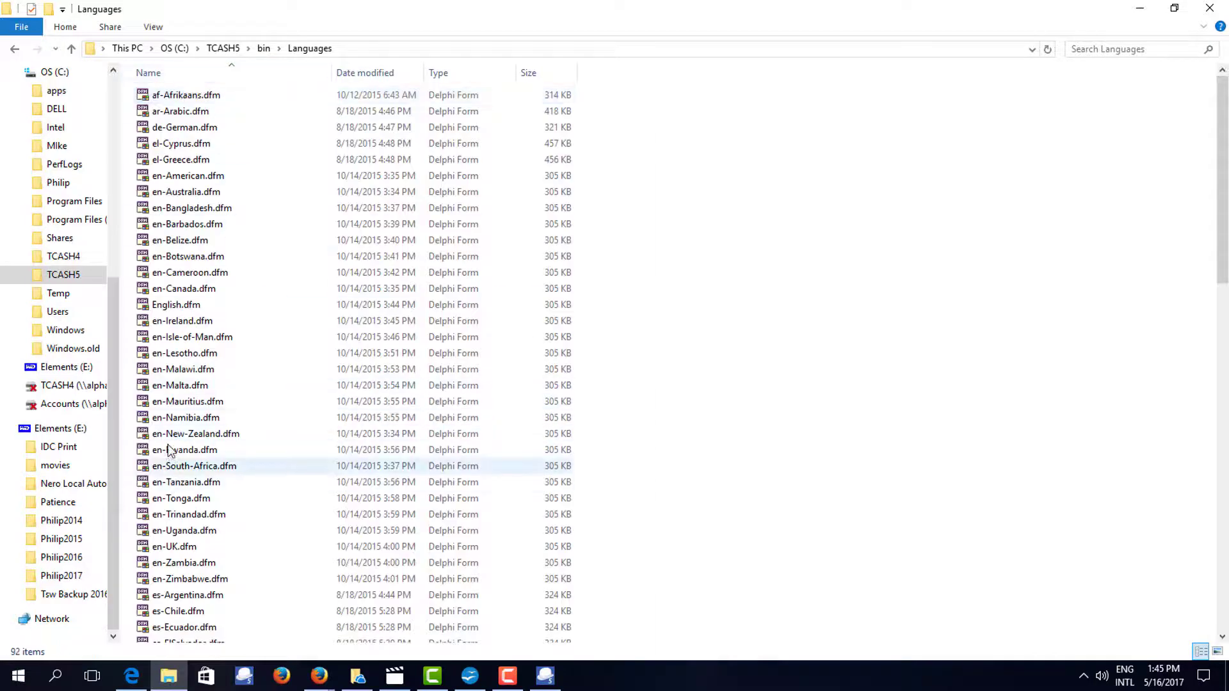
scroll(157, 442, down, 12)
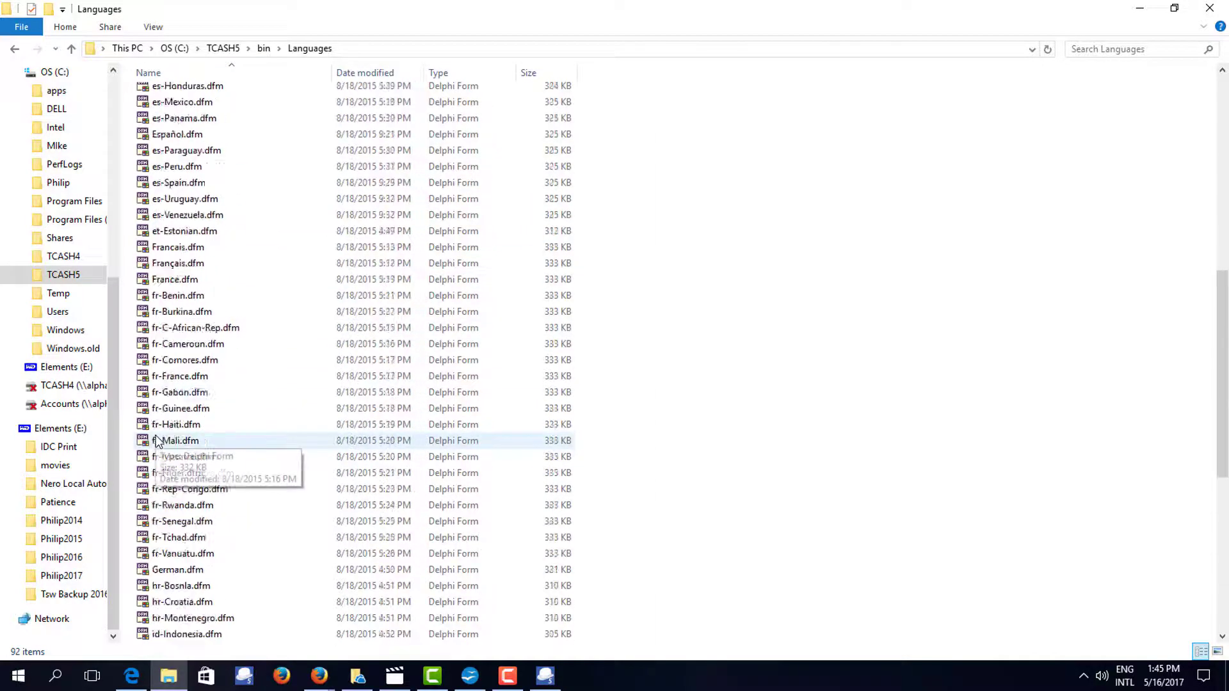
scroll(157, 435, down, 5)
scroll(156, 435, up, 4)
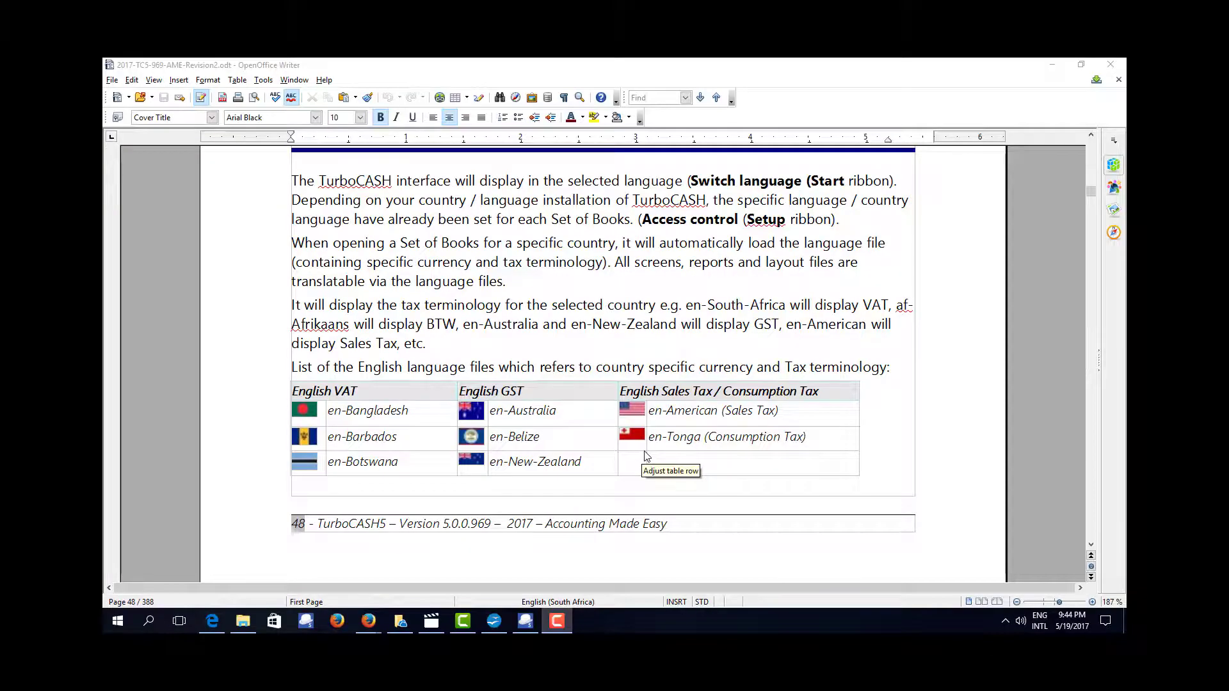
Scroll the manual past the English VAT files to section B.6.1 Changing language files
scroll(646, 456, down, 4)
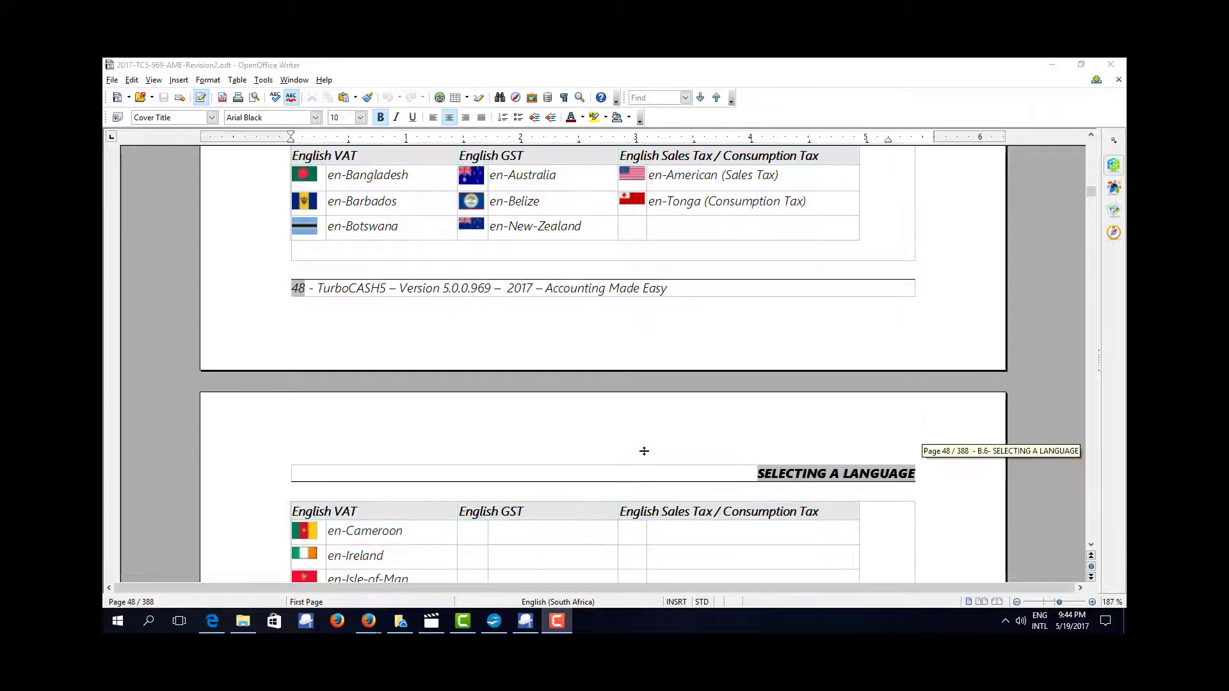
scroll(644, 452, down, 5)
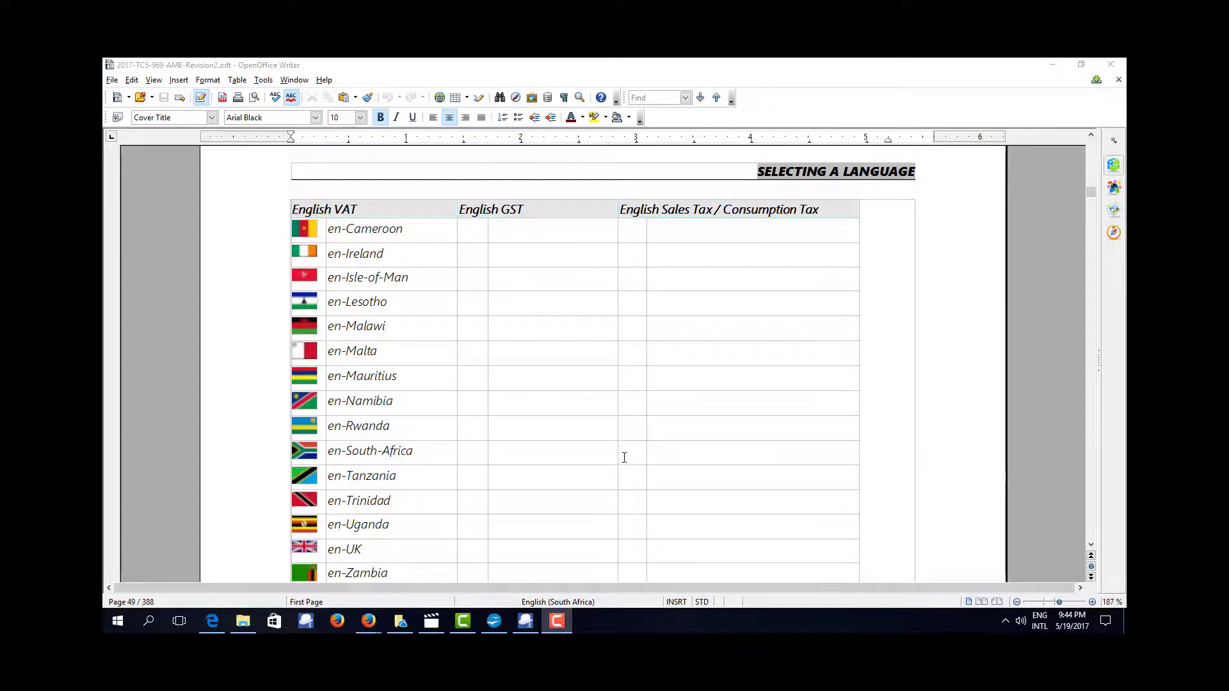
scroll(624, 458, down, 2)
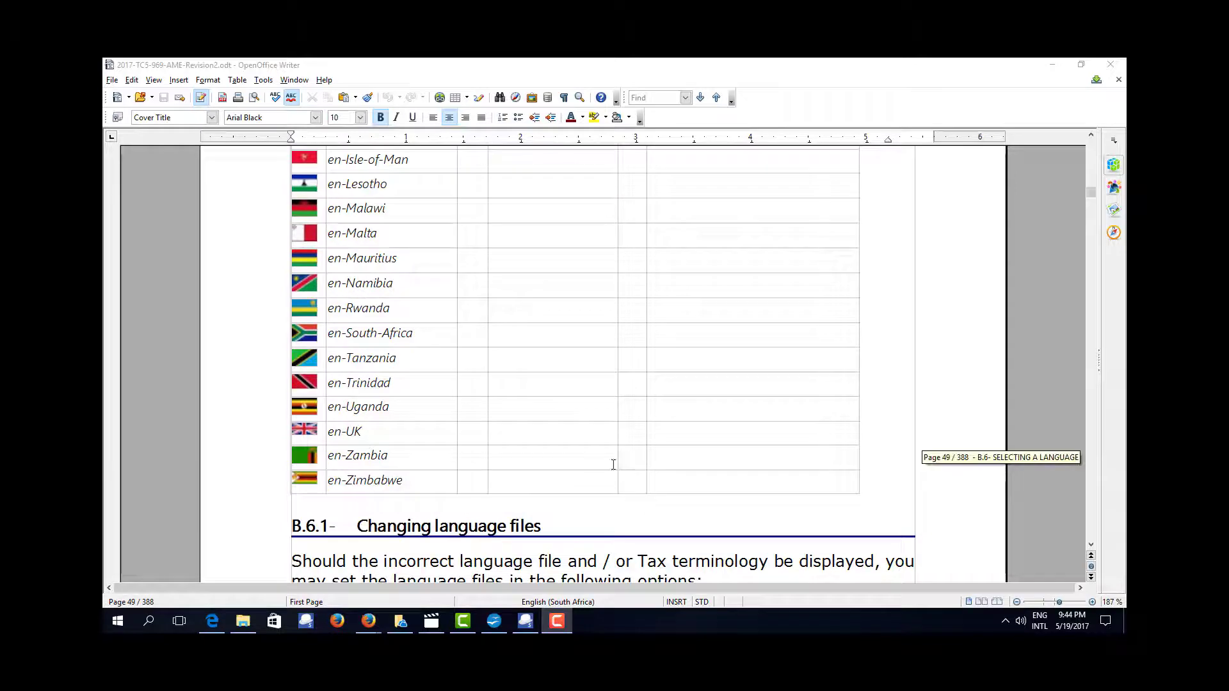